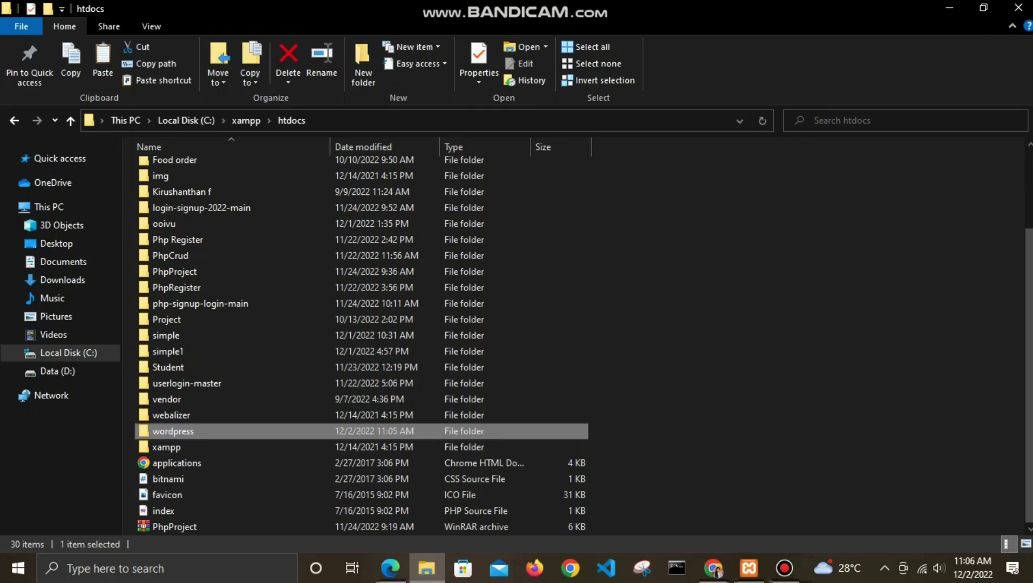
# Step: Rename the wordpress folder in File Explorer to foodorder
pyautogui.rightClick(192, 431)
pyautogui.click(236, 401)
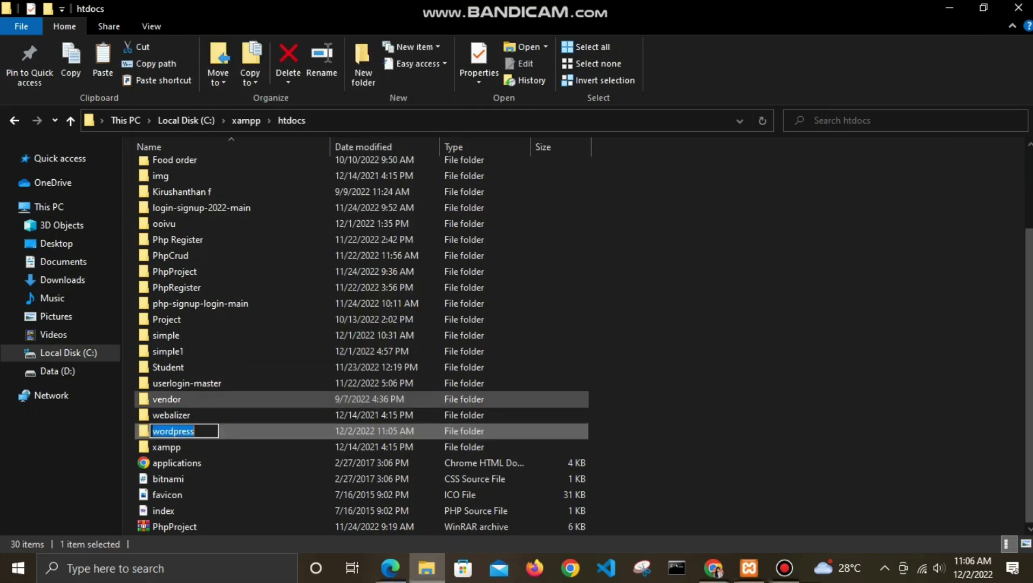
pyautogui.write('F')
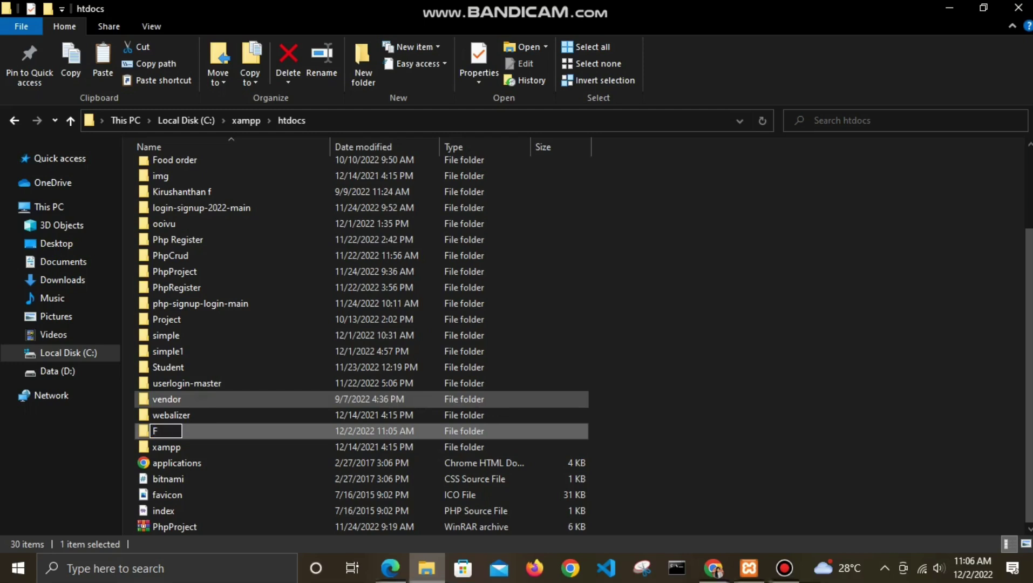
pyautogui.press('BackSpace')
pyautogui.write('foodorder')
pyautogui.press('Return')
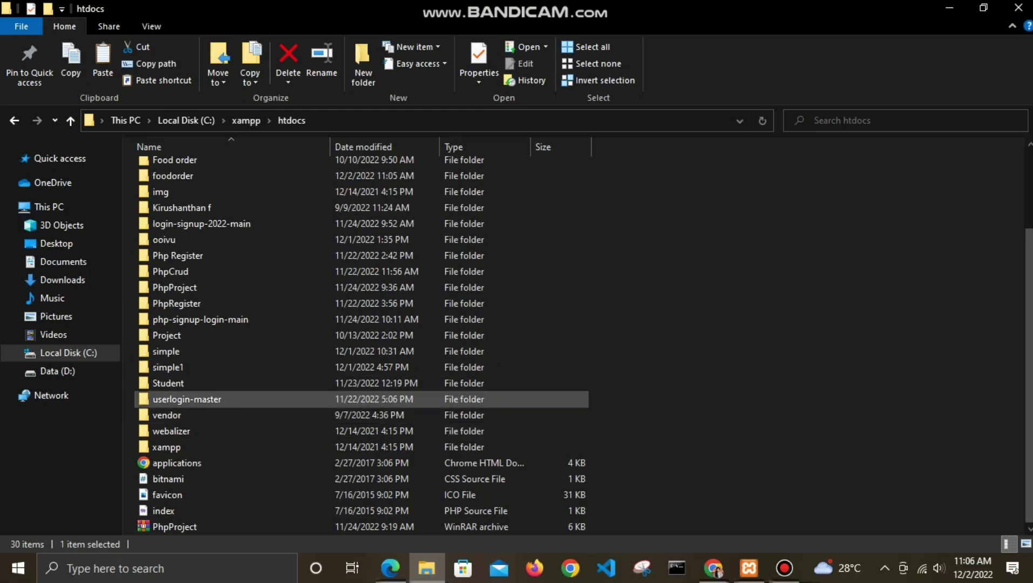
# Step: Open the foodorder folder and bring the XAMPP Control Panel forward
pyautogui.scroll(3, 243, 424)
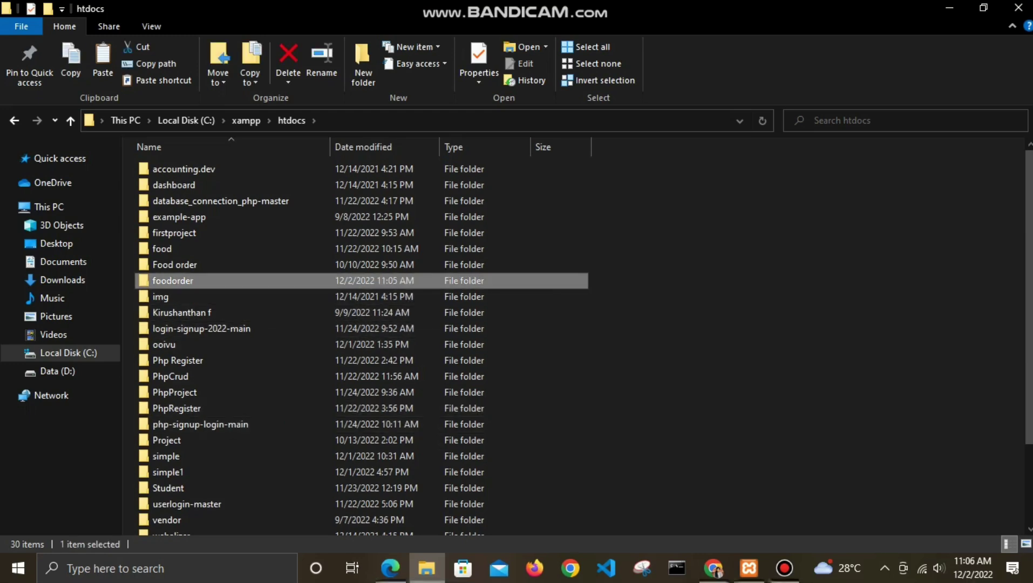
pyautogui.doubleClick(172, 280)
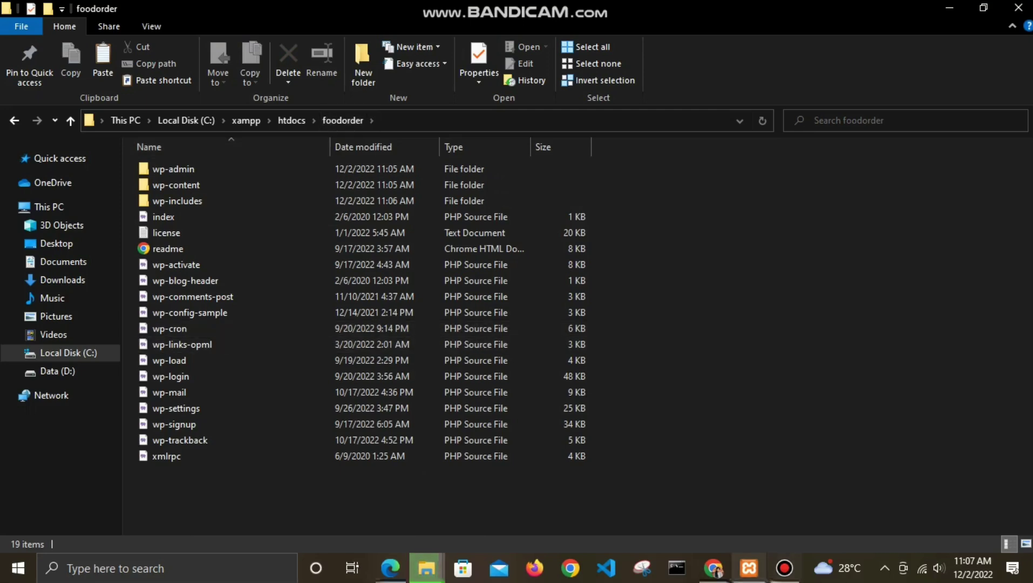
pyautogui.click(749, 568)
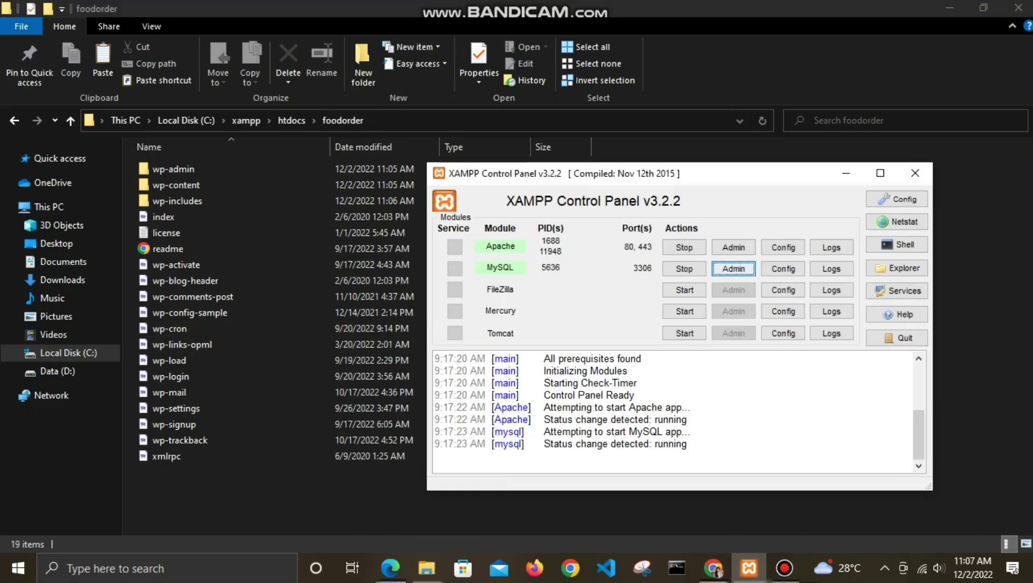
# Step: Open phpMyAdmin from XAMPP and create an empty database named foodorder
pyautogui.click(733, 268)
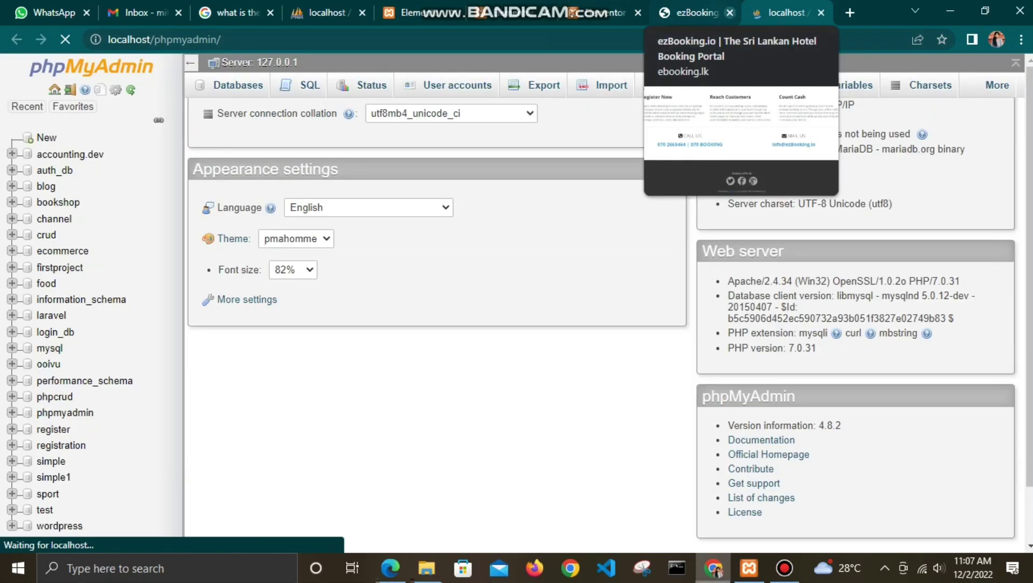
pyautogui.click(729, 12)
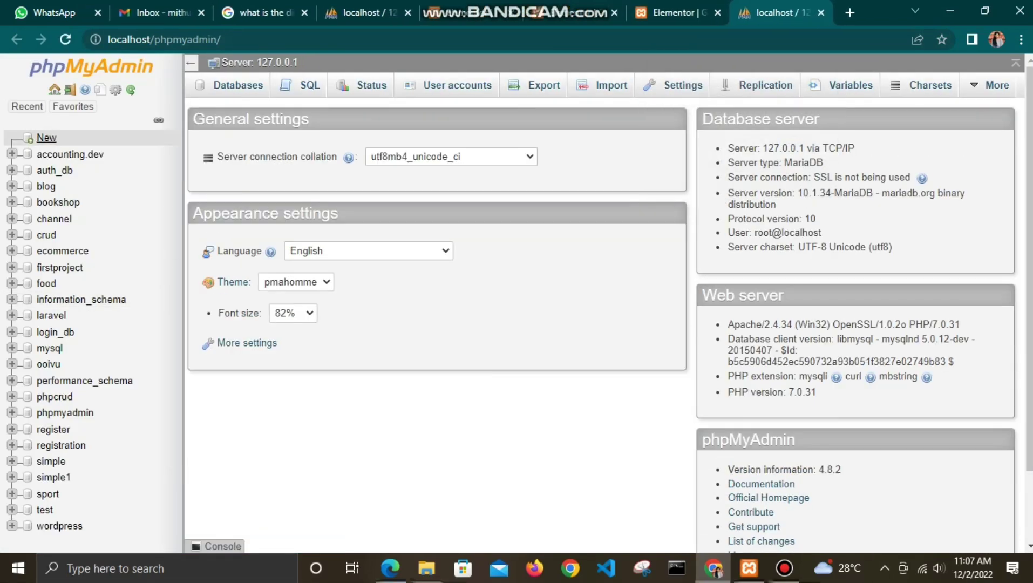
pyautogui.click(46, 138)
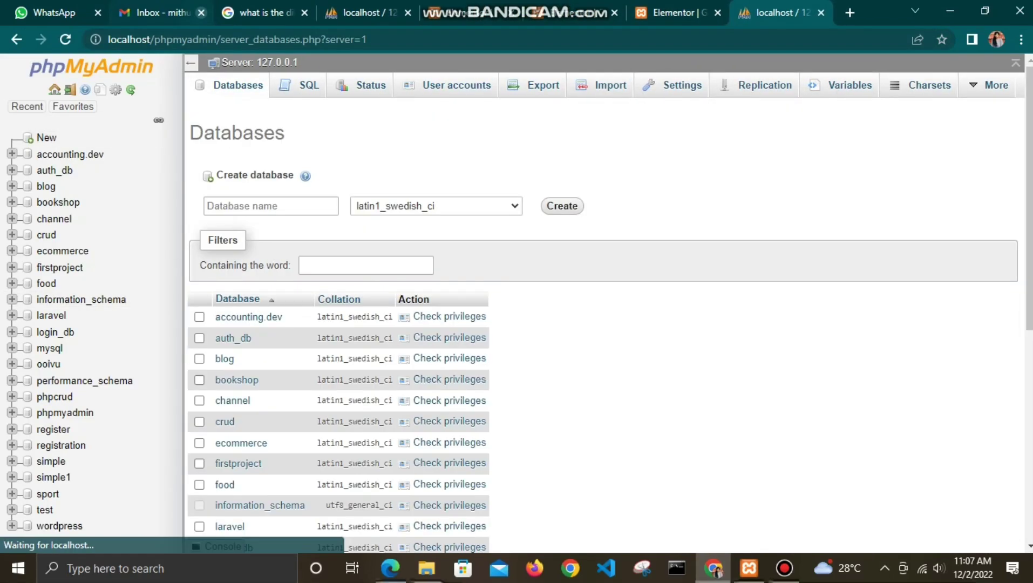
pyautogui.click(270, 206)
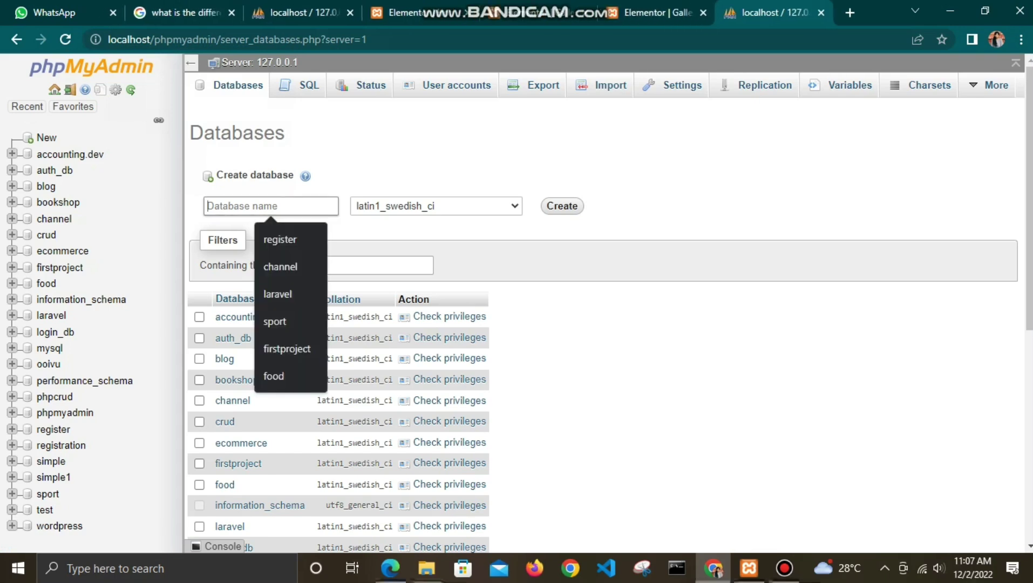
pyautogui.write('foodorder')
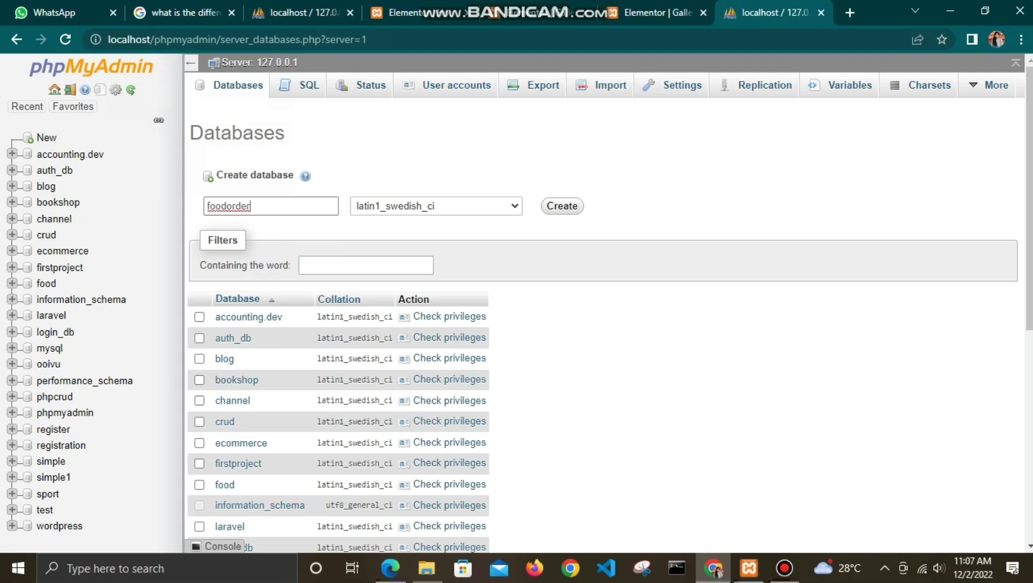
pyautogui.press('Return')
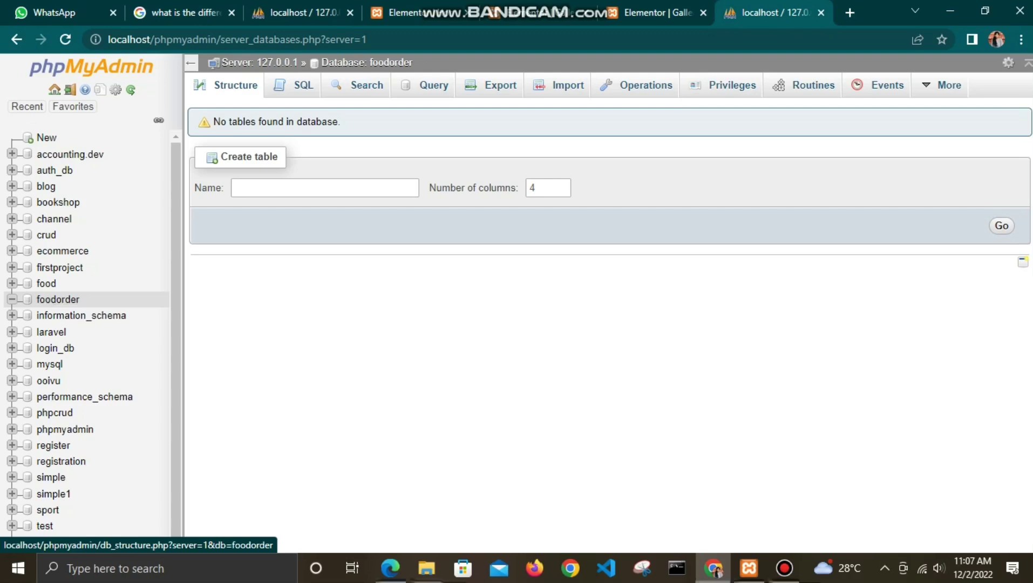
# Step: Load localhost/foodorder in a new tab to start WordPress setup
pyautogui.click(849, 13)
pyautogui.write('l')
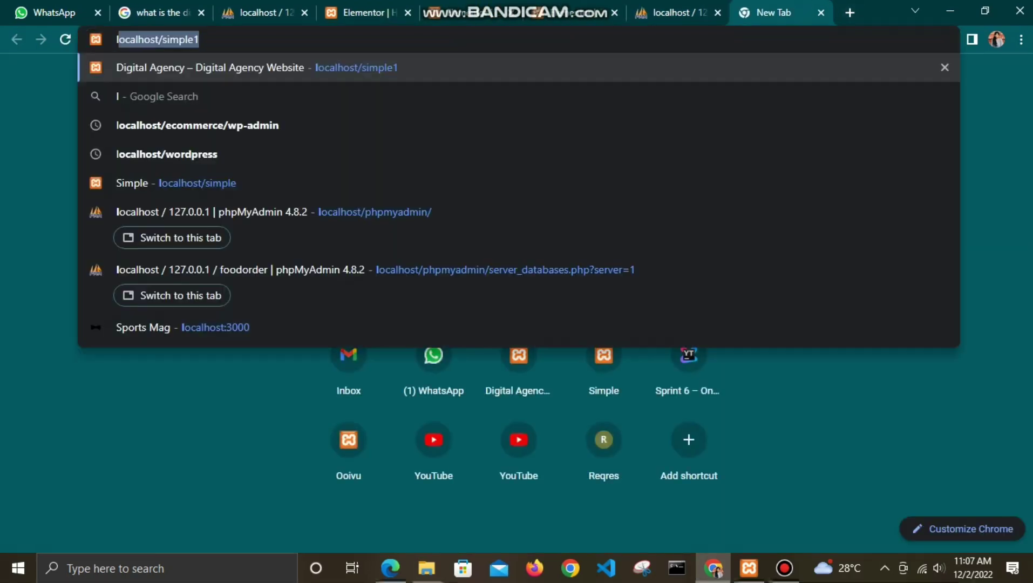
pyautogui.write('ocalhost/sim')
pyautogui.press('BackSpace')
pyautogui.press('BackSpace')
pyautogui.press('BackSpace')
pyautogui.write('foo')
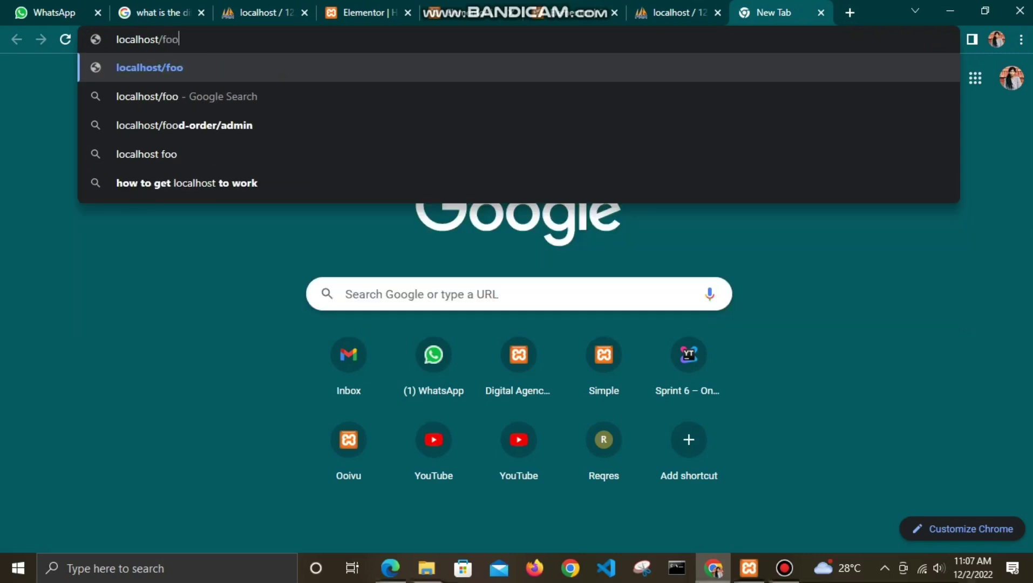
pyautogui.write('dorder')
pyautogui.press('Return')
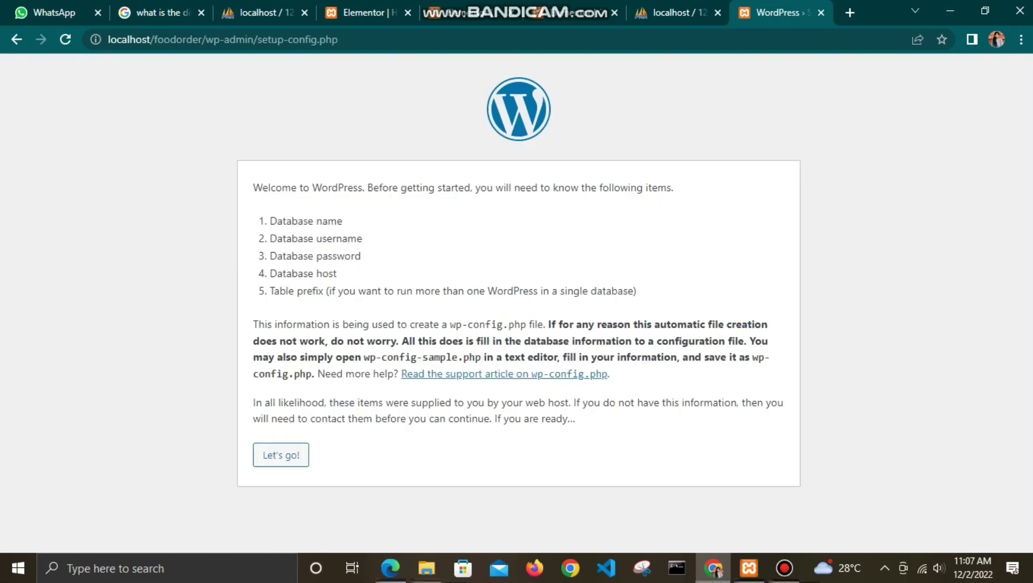
# Step: Enter foodorder as the database name and root as the username
pyautogui.click(280, 455)
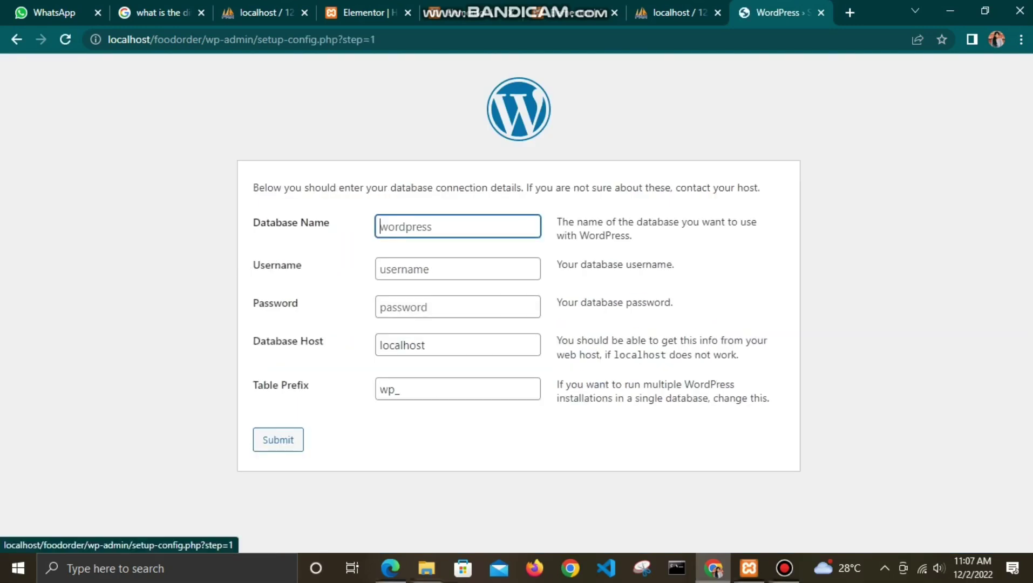
pyautogui.press('Down')
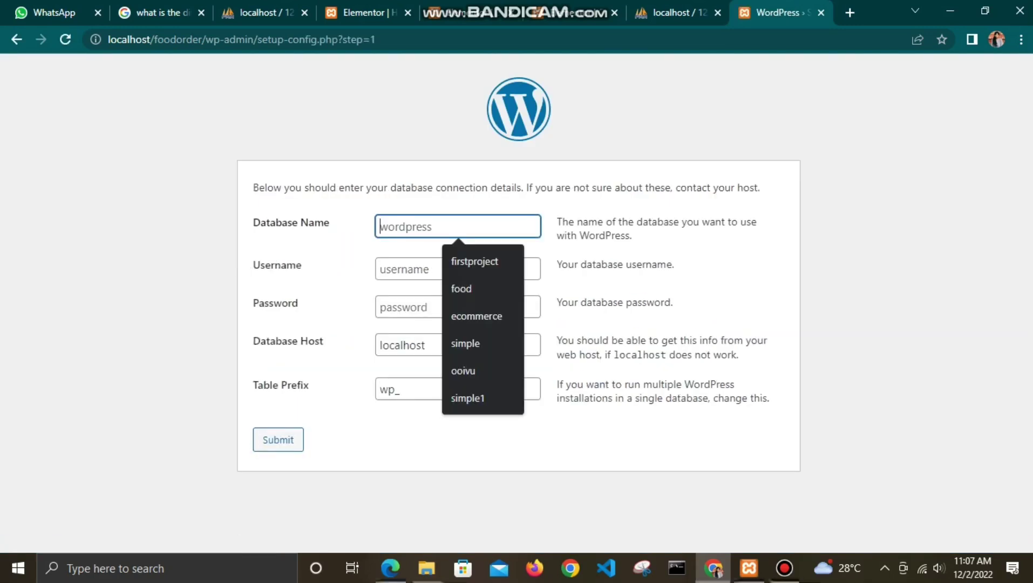
pyautogui.write('foodorder')
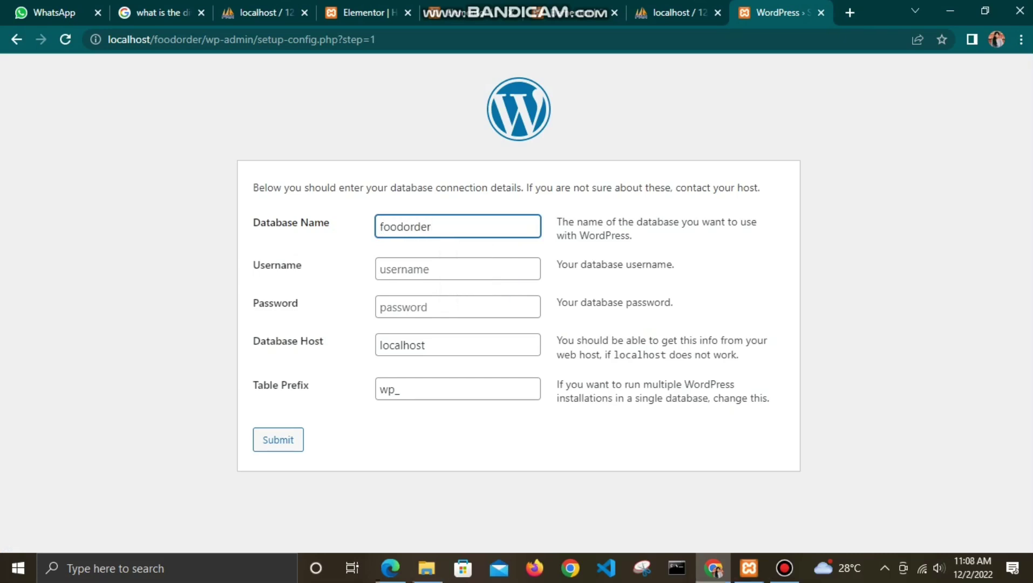
pyautogui.click(457, 268)
pyautogui.click(464, 300)
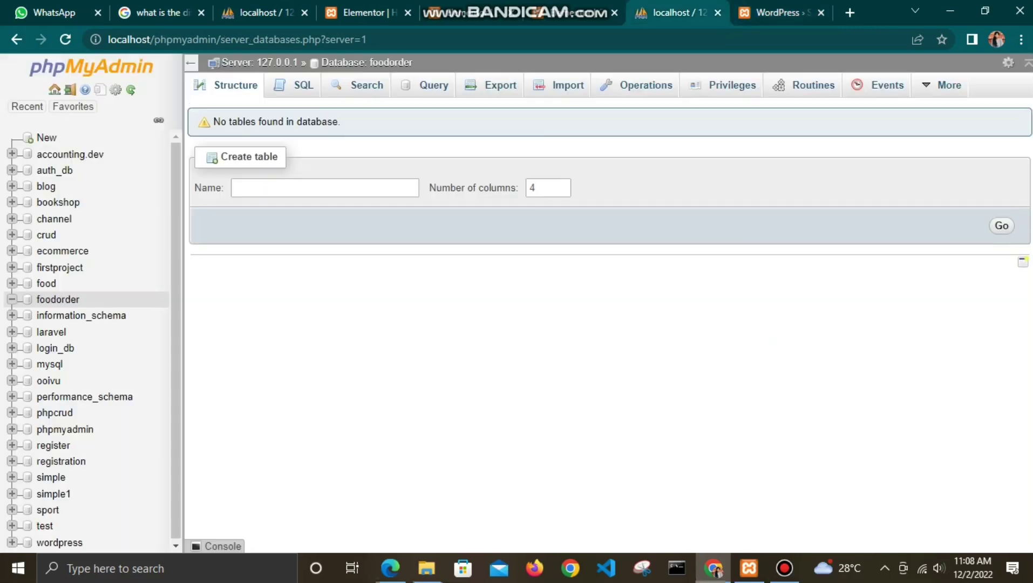
# Step: Check which users can access the foodorder database in phpMyAdmin
pyautogui.click(675, 13)
pyautogui.click(58, 299)
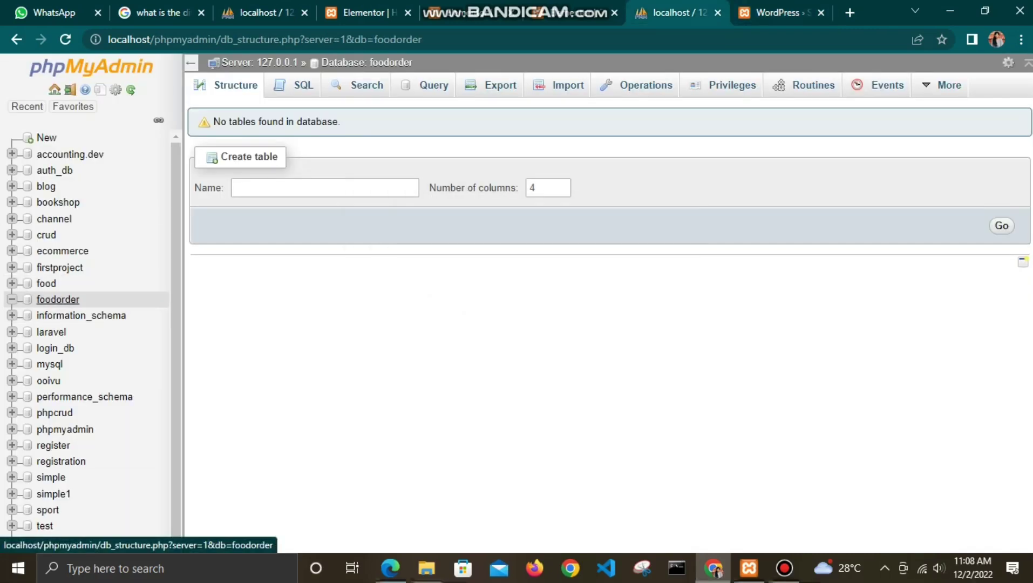
pyautogui.click(732, 85)
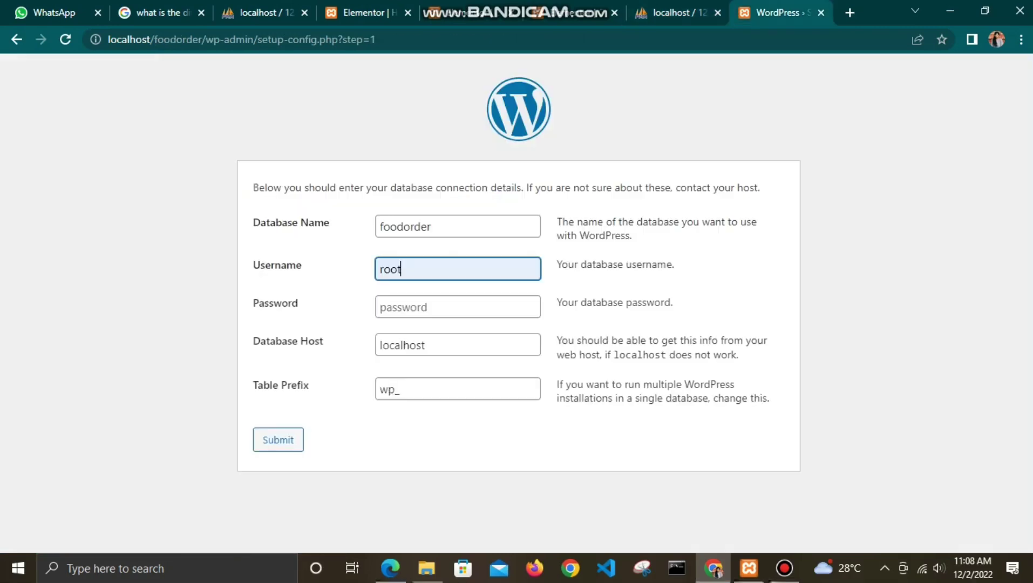
pyautogui.click(781, 12)
# Step: Submit the database details and run the WordPress installation
pyautogui.press('Return')
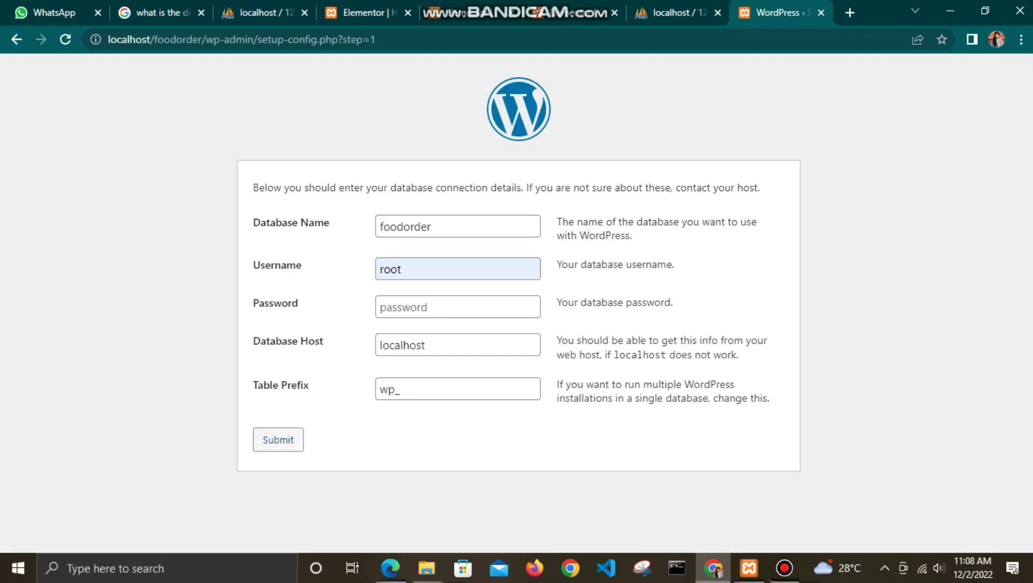
pyautogui.press('Tab')
pyautogui.press('Return')
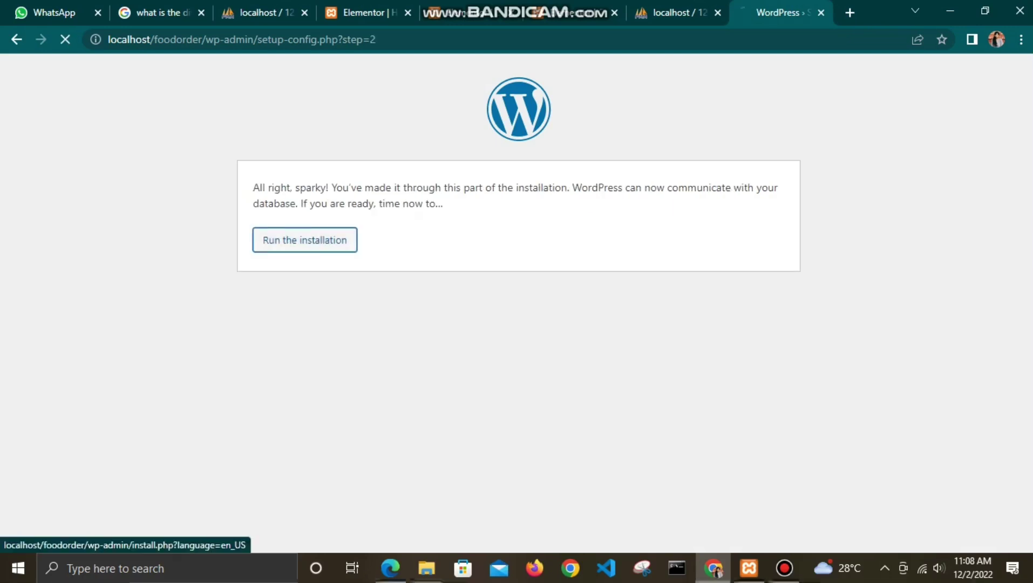
# Step: Set site title 'Food order', admin username foodorder, and a custom password
pyautogui.write('Food ')
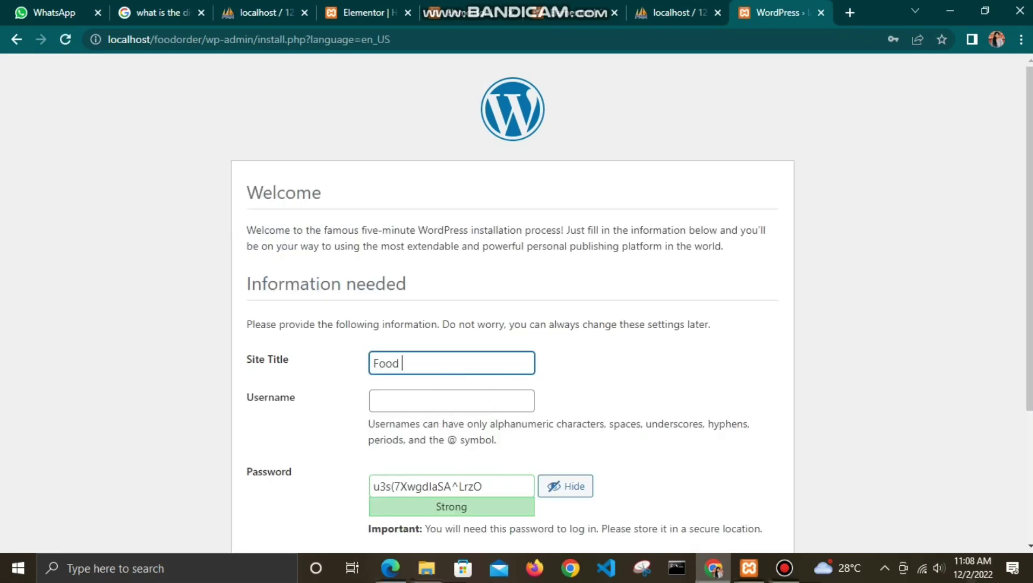
pyautogui.write('order')
pyautogui.click(451, 400)
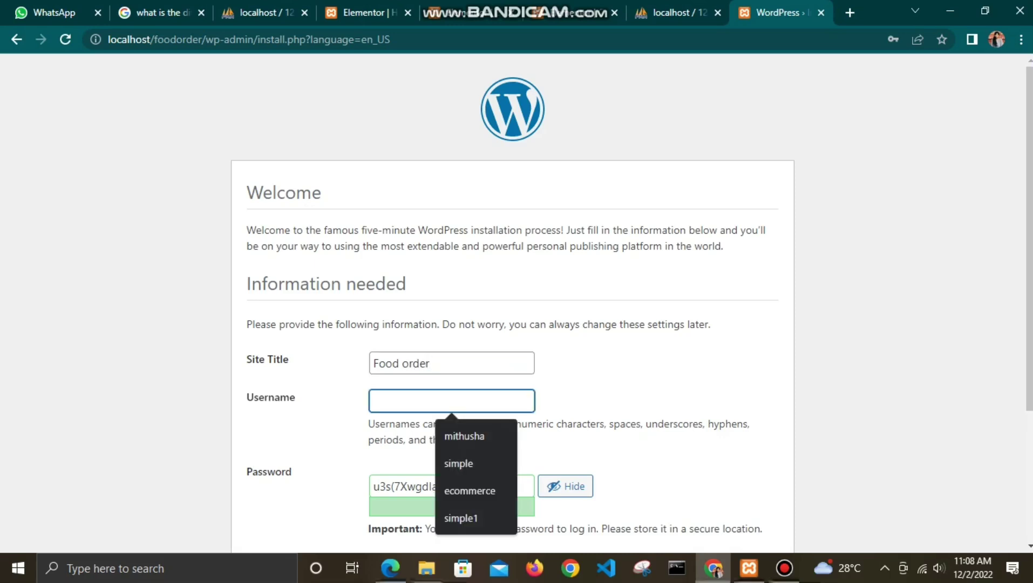
pyautogui.write('foodorder')
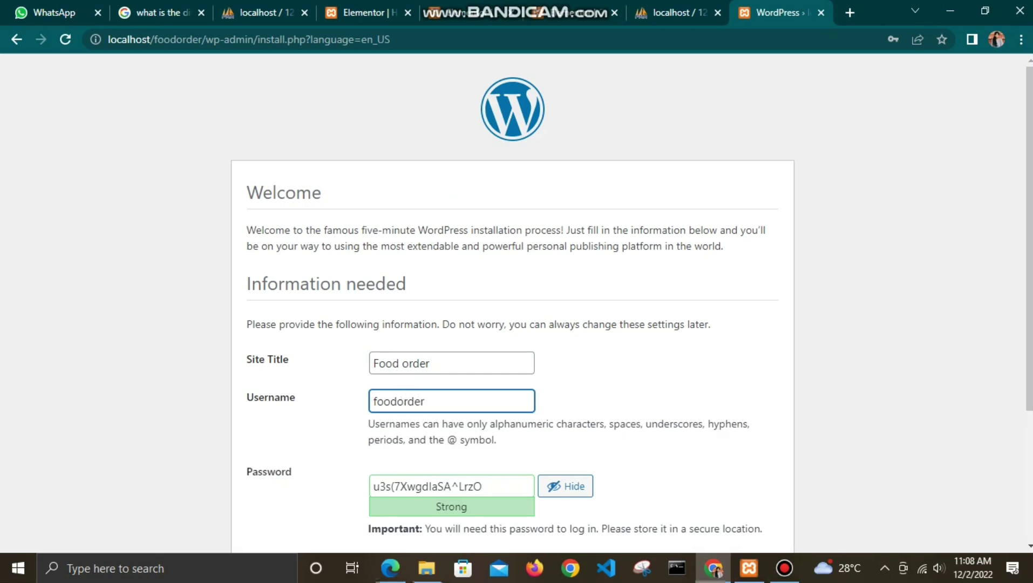
pyautogui.scroll(-3, 566, 334)
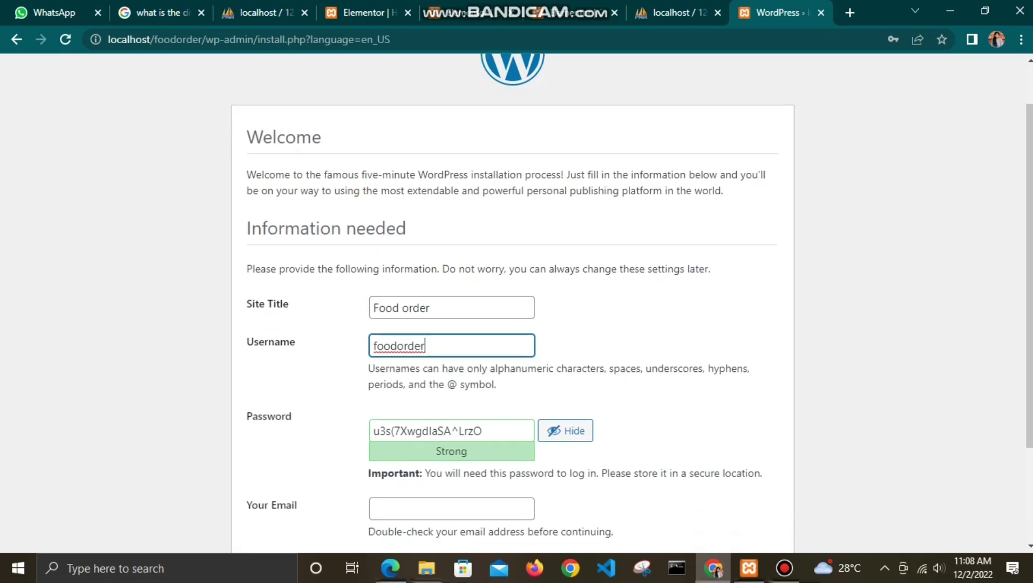
pyautogui.click(566, 334)
pyautogui.moveTo(457, 334); pyautogui.dragTo(372, 334)
pyautogui.write('1234')
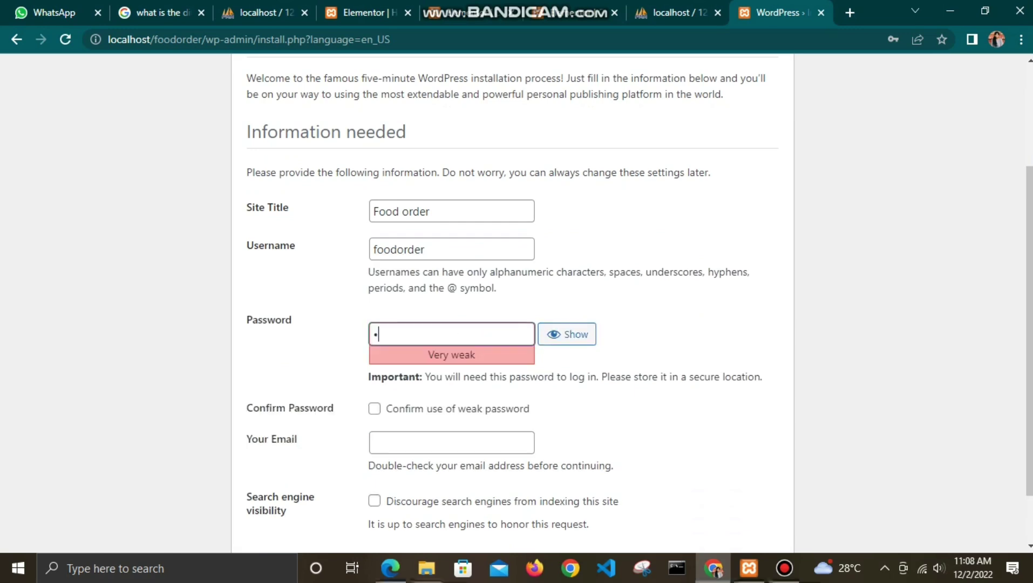
pyautogui.write('56789abcd')
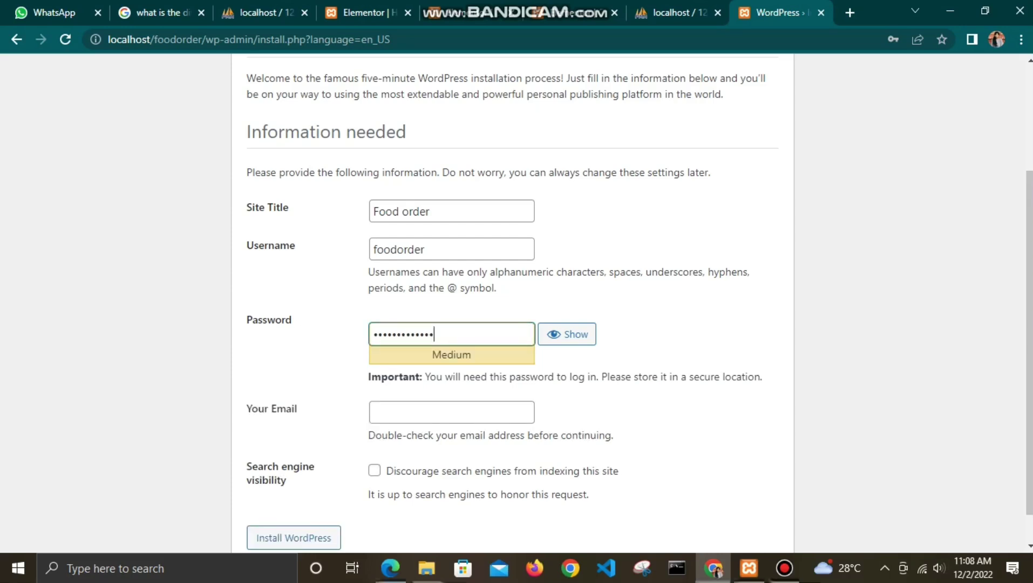
# Step: Fill in the admin e-mail from a saved suggestion and install WordPress
pyautogui.click(451, 412)
pyautogui.press('Down')
pyautogui.press('Return')
pyautogui.scroll(1, 512, 303)
pyautogui.scroll(-2, 513, 302)
pyautogui.click(294, 502)
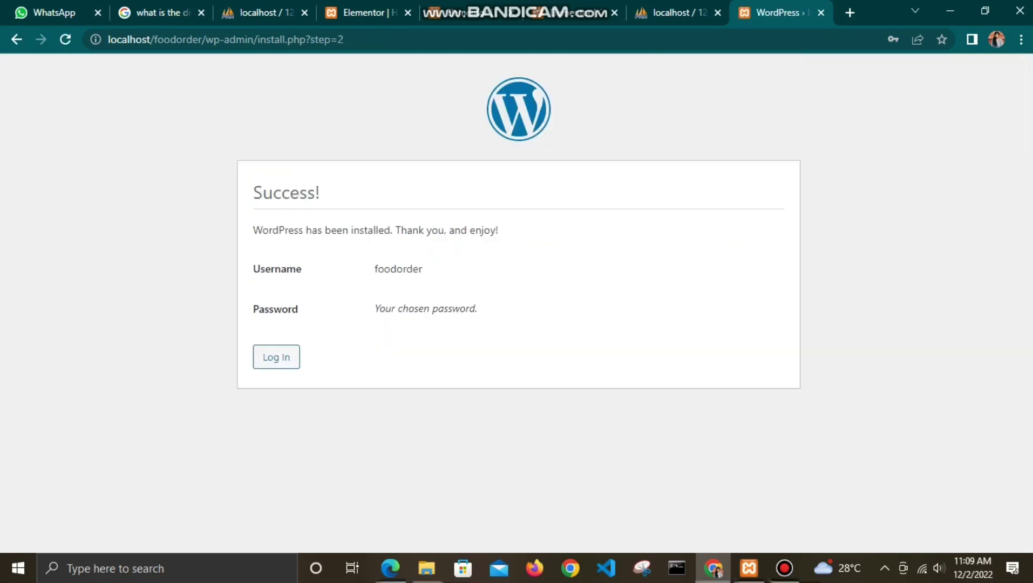
pyautogui.click(277, 357)
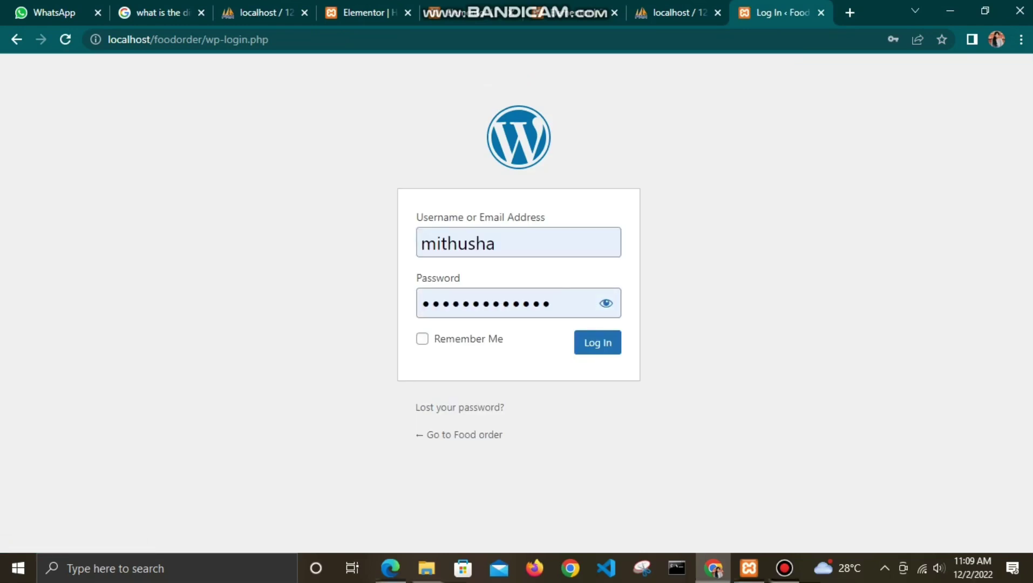
# Step: Log in as foodorder with Remember Me ticked
pyautogui.click(491, 243)
pyautogui.doubleClick(491, 243)
pyautogui.write('f')
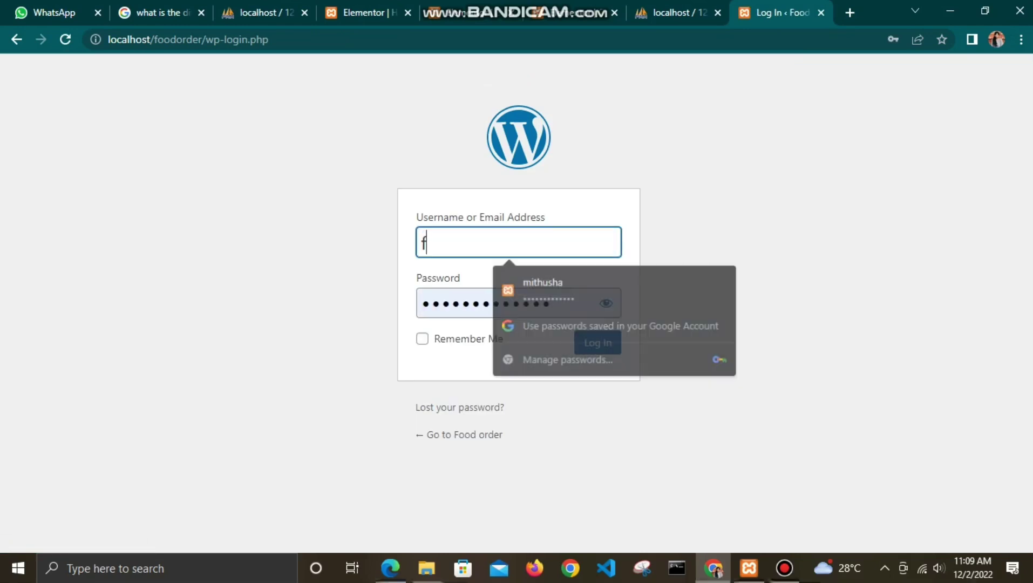
pyautogui.write('oodo')
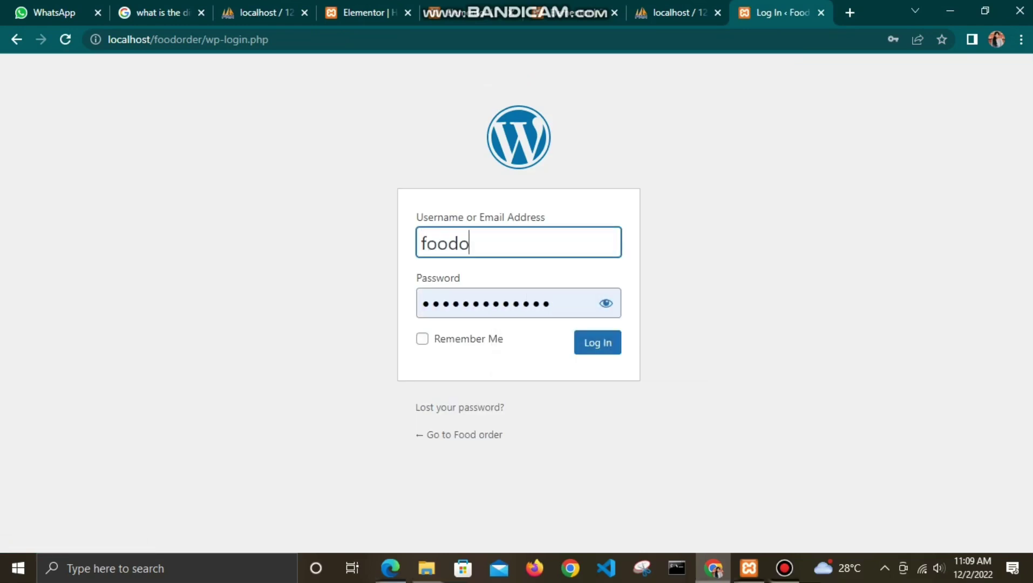
pyautogui.write('rder')
pyautogui.click(422, 339)
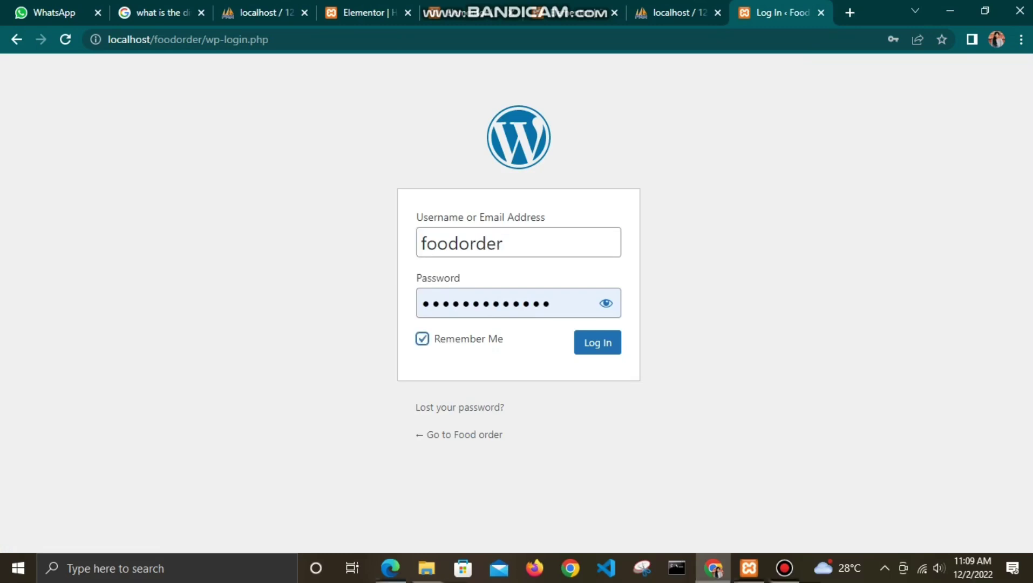
pyautogui.press('Tab')
pyautogui.press('Return')
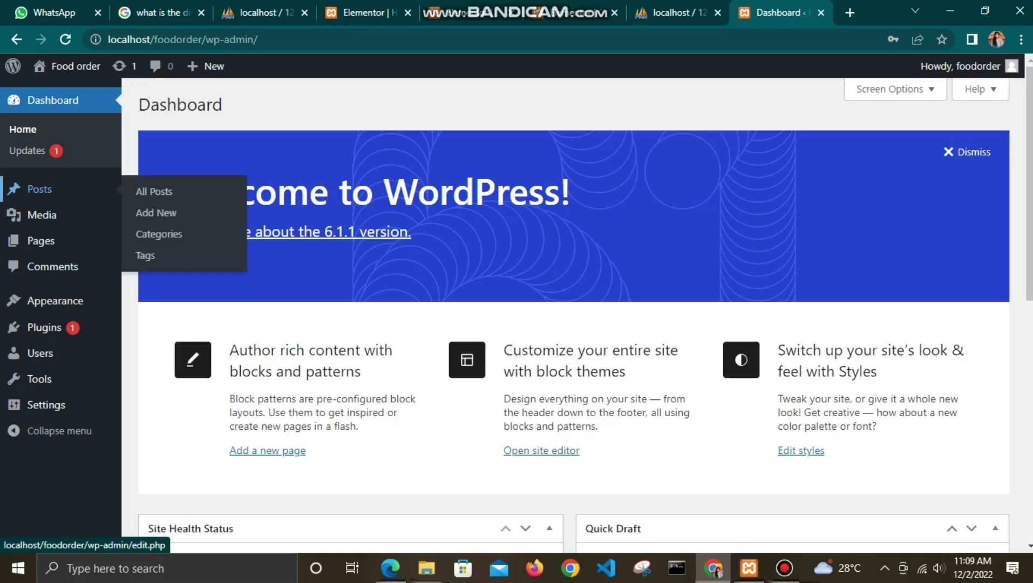
# Step: Trash the Hello world! post and the Sample Page
pyautogui.click(40, 189)
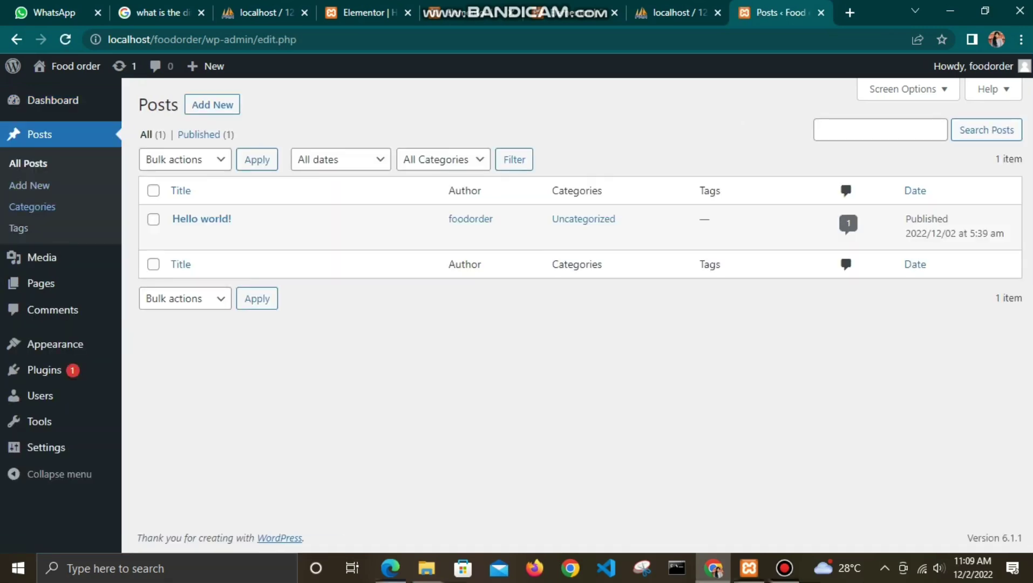
pyautogui.click(153, 219)
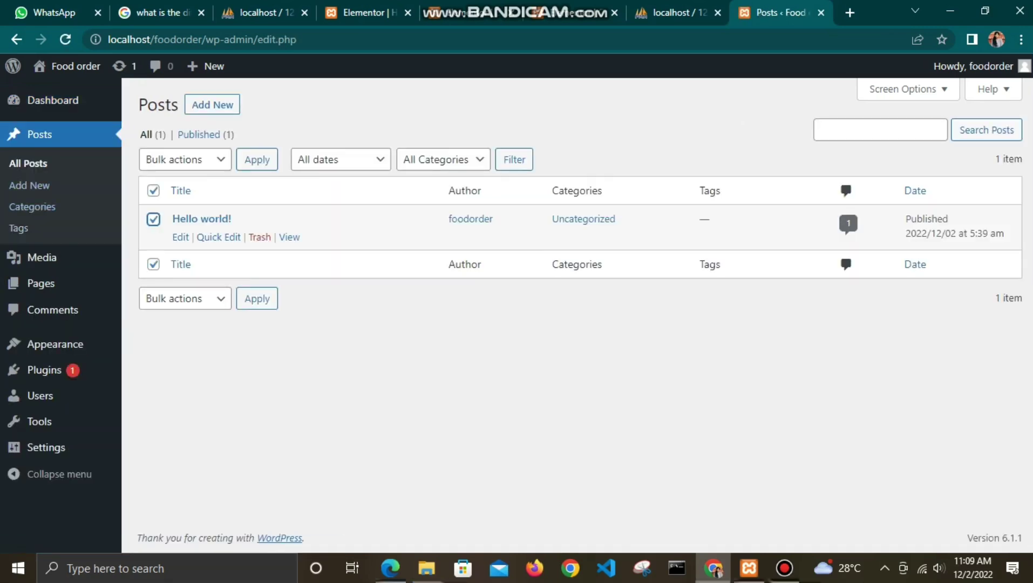
pyautogui.click(259, 237)
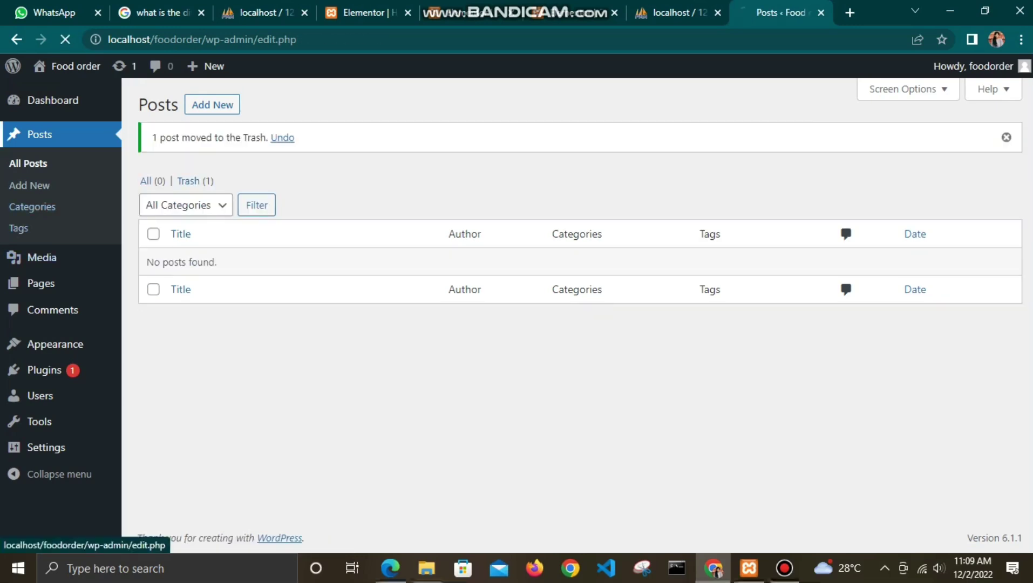
pyautogui.click(40, 283)
pyautogui.click(153, 264)
pyautogui.click(259, 282)
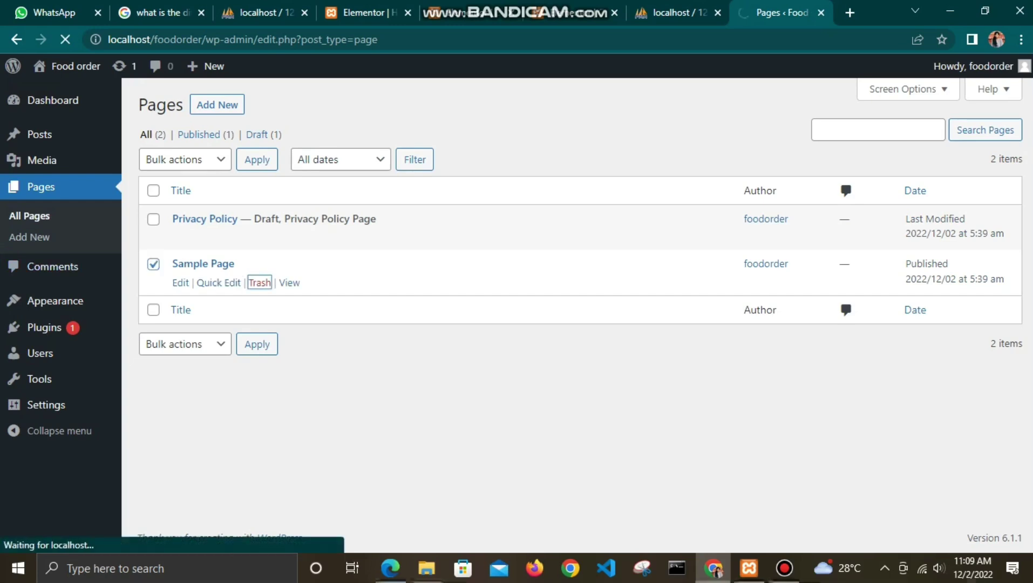
# Step: Find Astra under Add Themes and attempt installing it, hitting a critical error
pyautogui.click(153, 265)
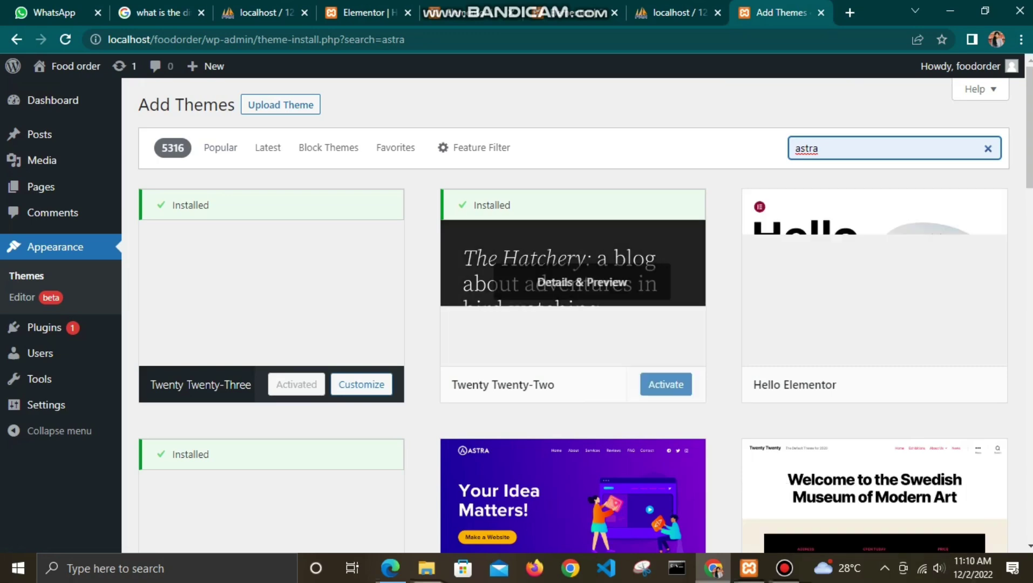
pyautogui.scroll(-3, 571, 162)
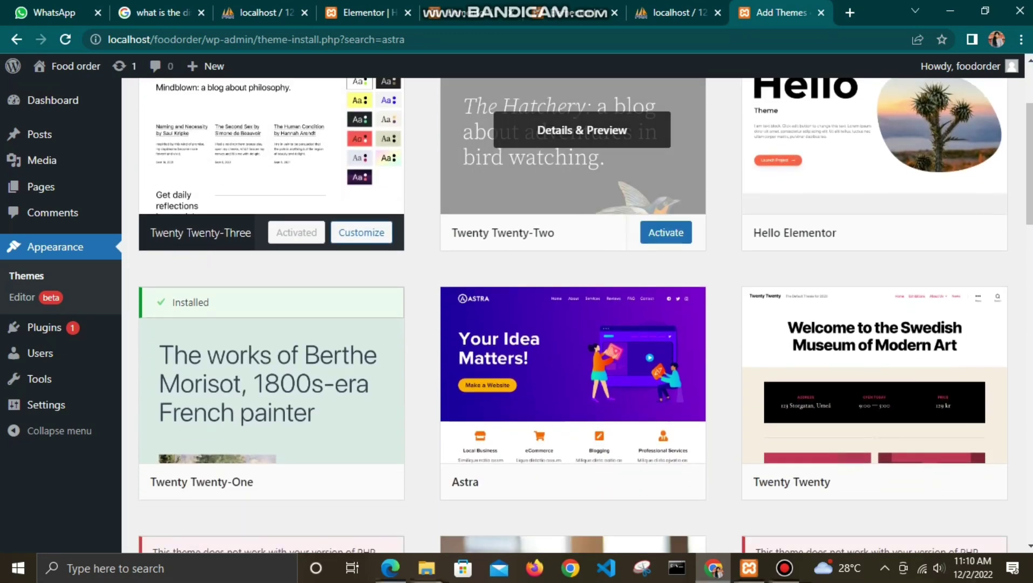
pyautogui.scroll(-2, 571, 232)
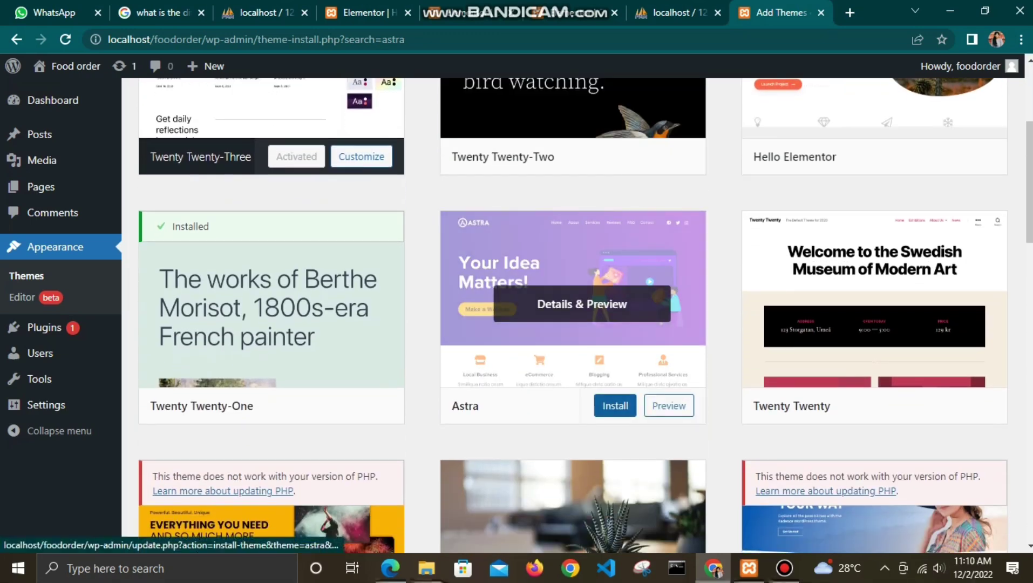
pyautogui.click(615, 405)
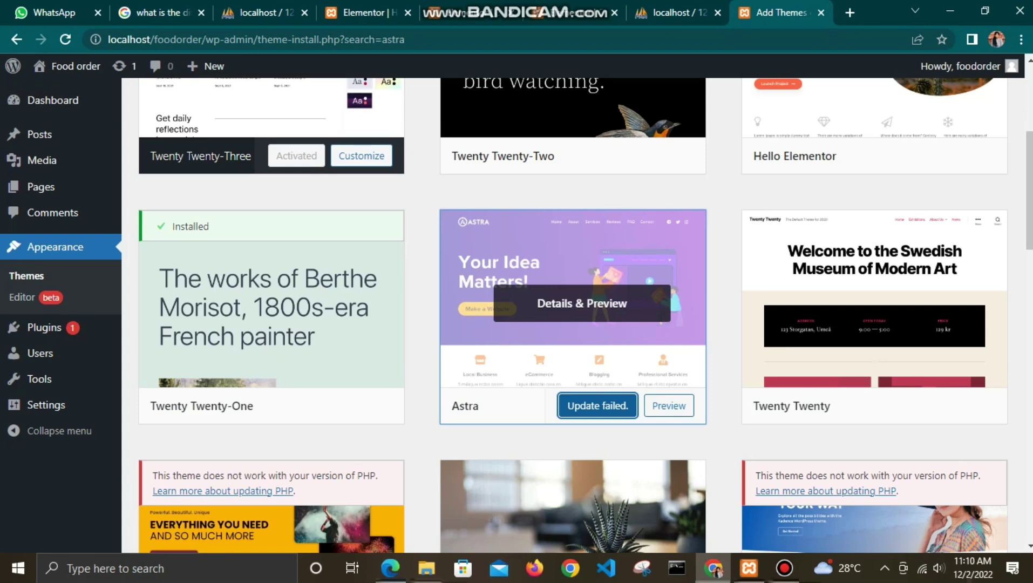
pyautogui.click(666, 155)
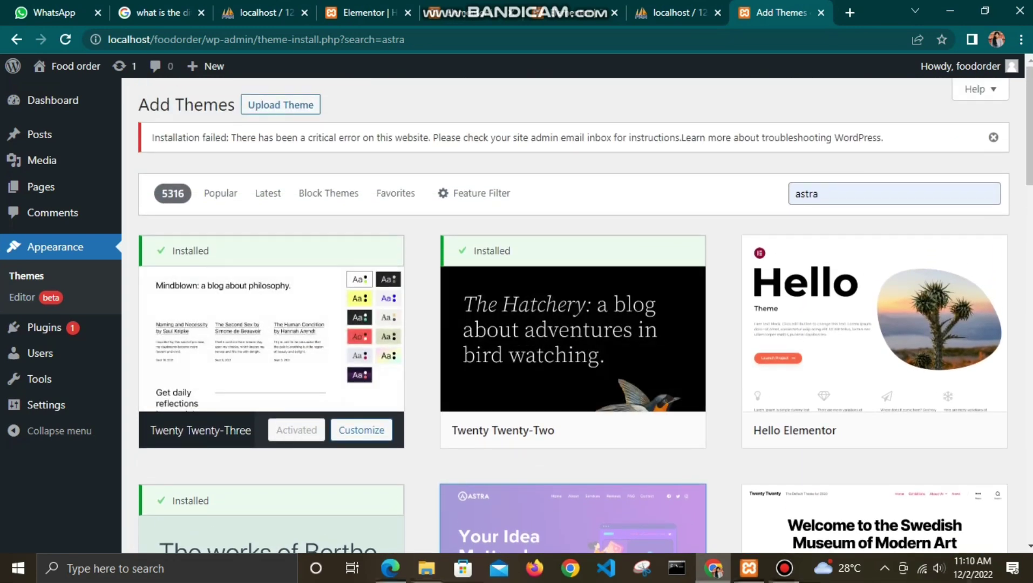
# Step: Search the plugin directory for bbPress and install it
pyautogui.click(46, 328)
pyautogui.click(228, 105)
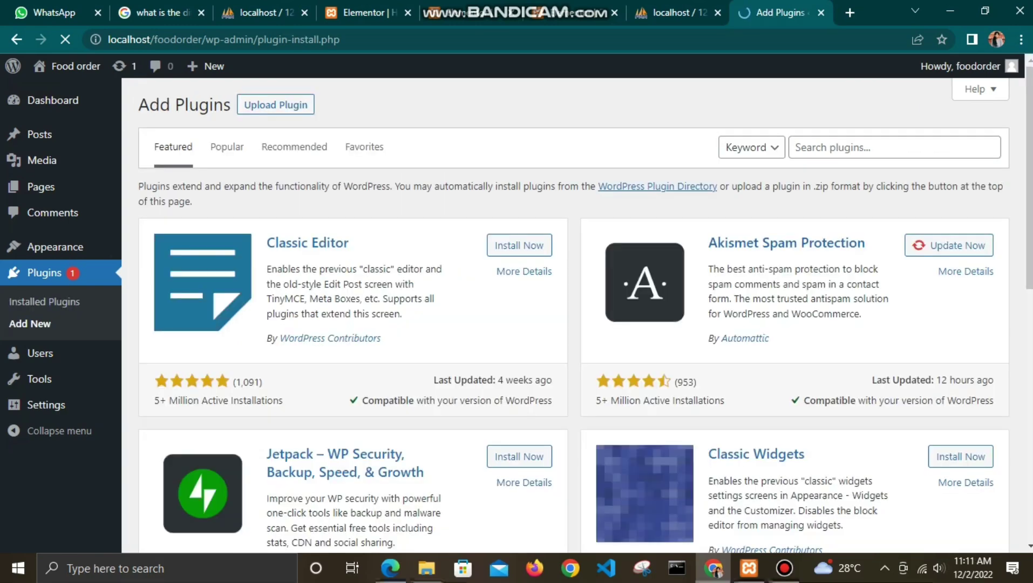
pyautogui.click(880, 147)
pyautogui.press('Down')
pyautogui.press('Down')
pyautogui.press('Up')
pyautogui.press('Return')
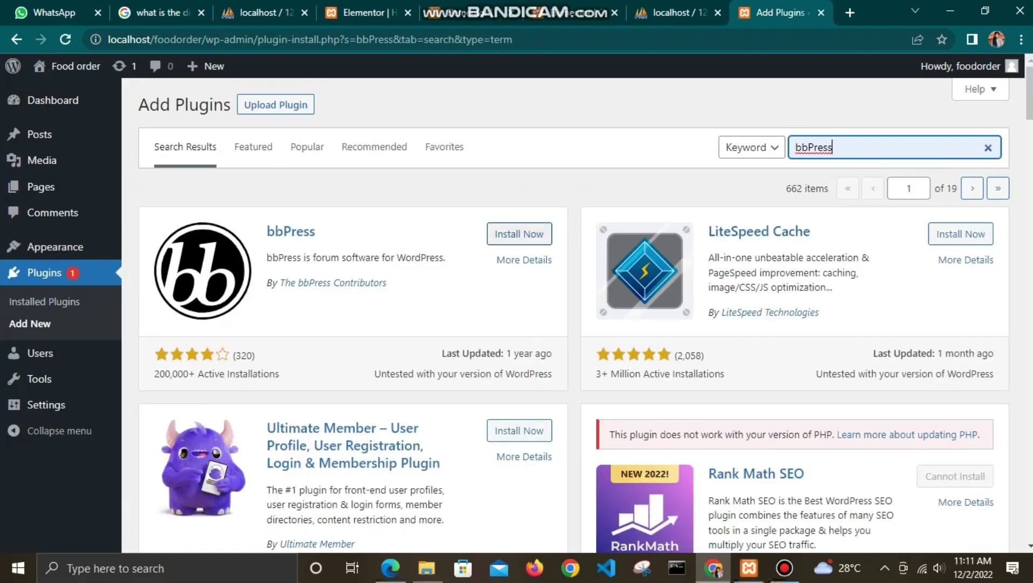
pyautogui.click(511, 234)
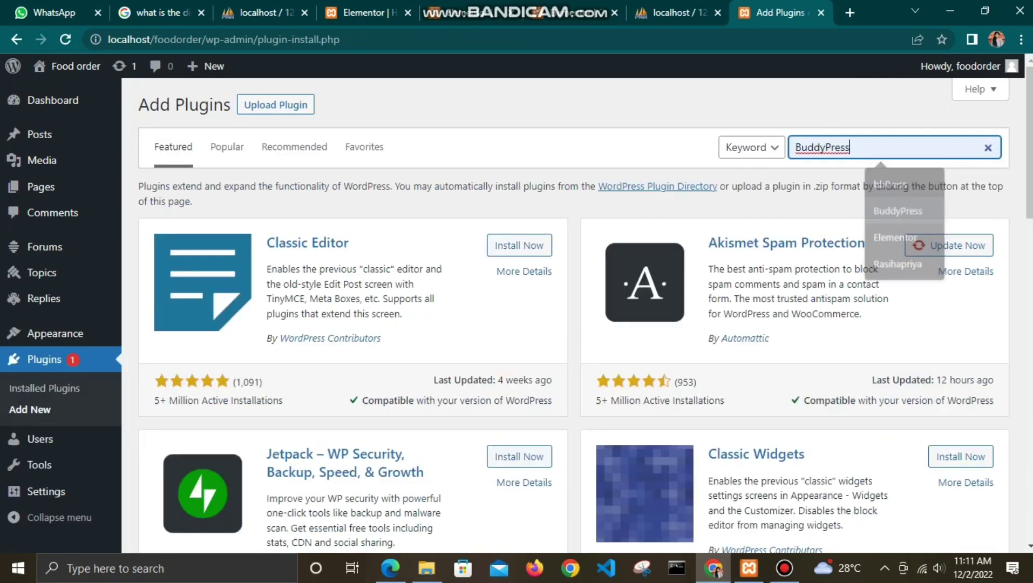
# Step: Search for BuddyPress, install it, and return to the Themes list
pyautogui.press('Return')
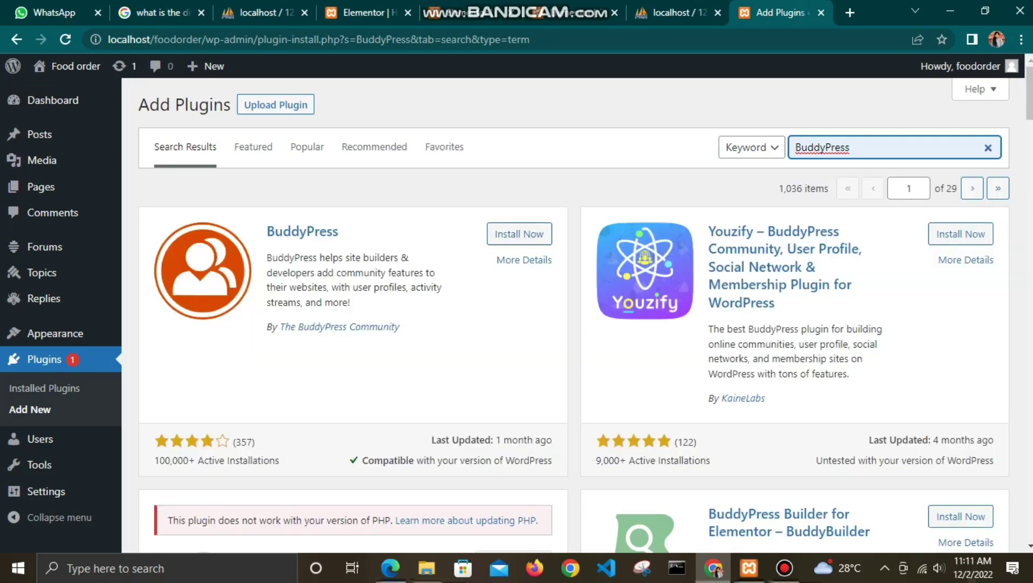
pyautogui.click(518, 234)
pyautogui.click(518, 234)
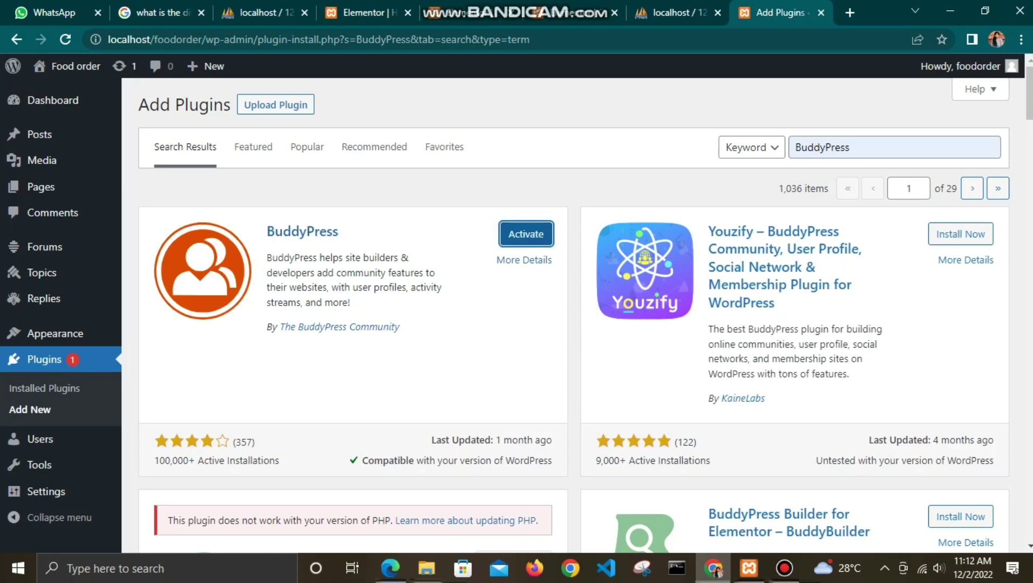
pyautogui.press('Return')
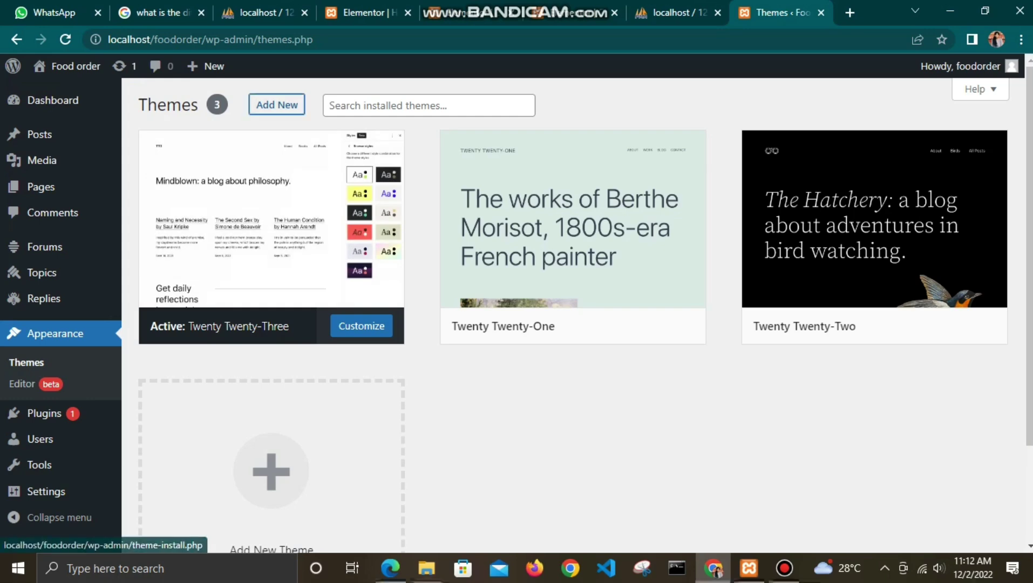
# Step: Install and activate Astra from Add New Themes, then start Starter Templates setup
pyautogui.click(277, 105)
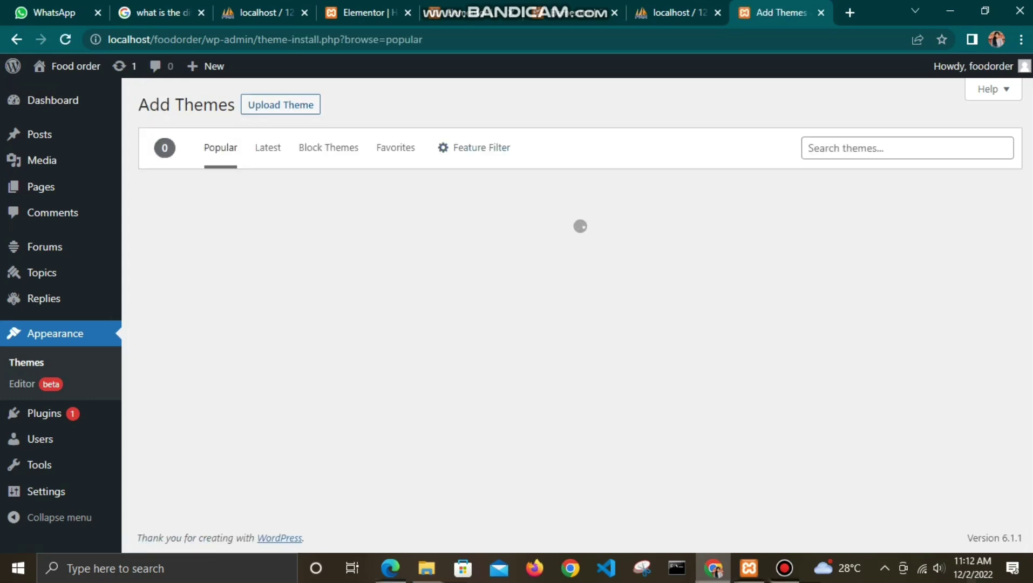
pyautogui.scroll(-5, 580, 227)
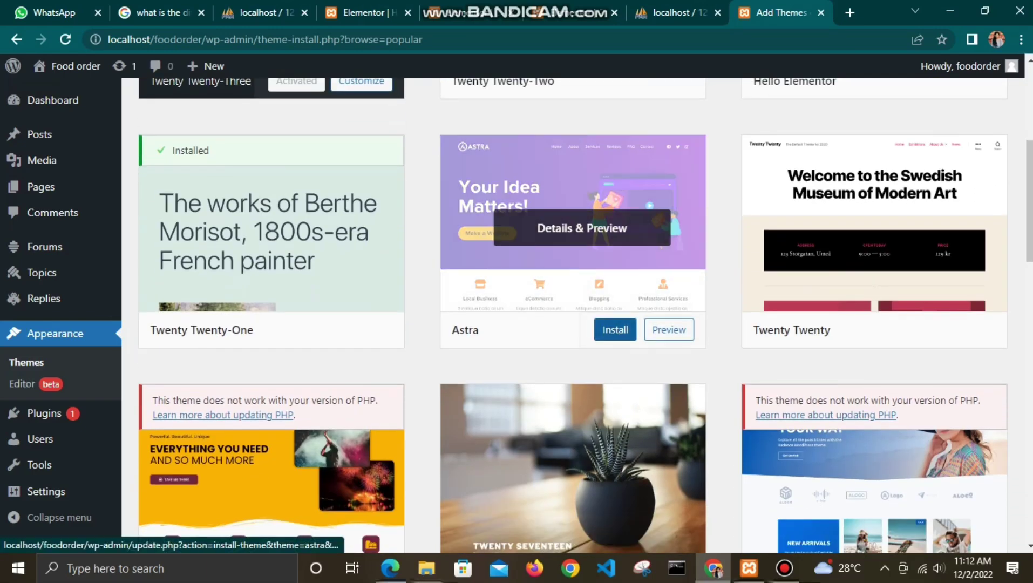
pyautogui.click(616, 330)
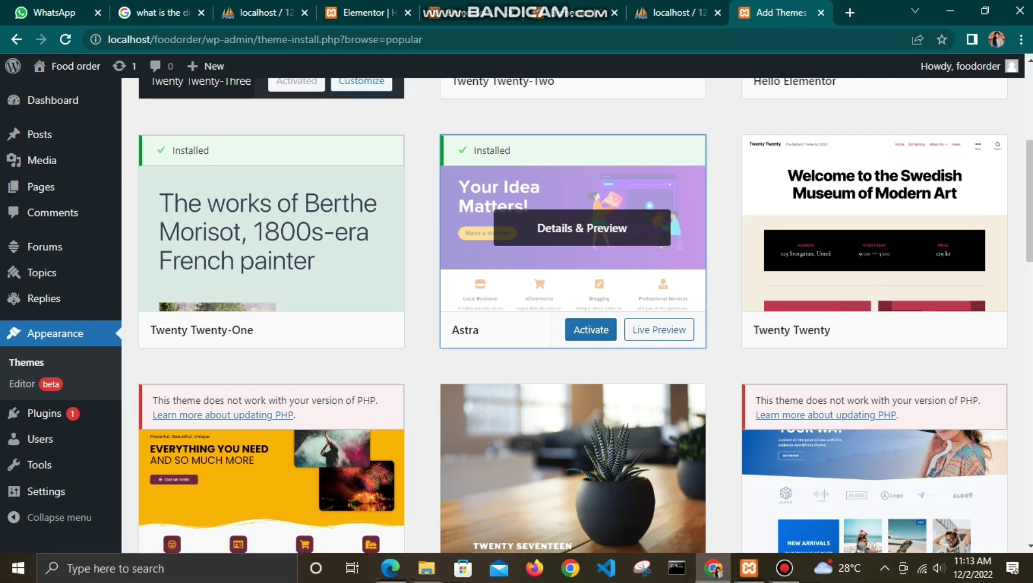
pyautogui.click(590, 329)
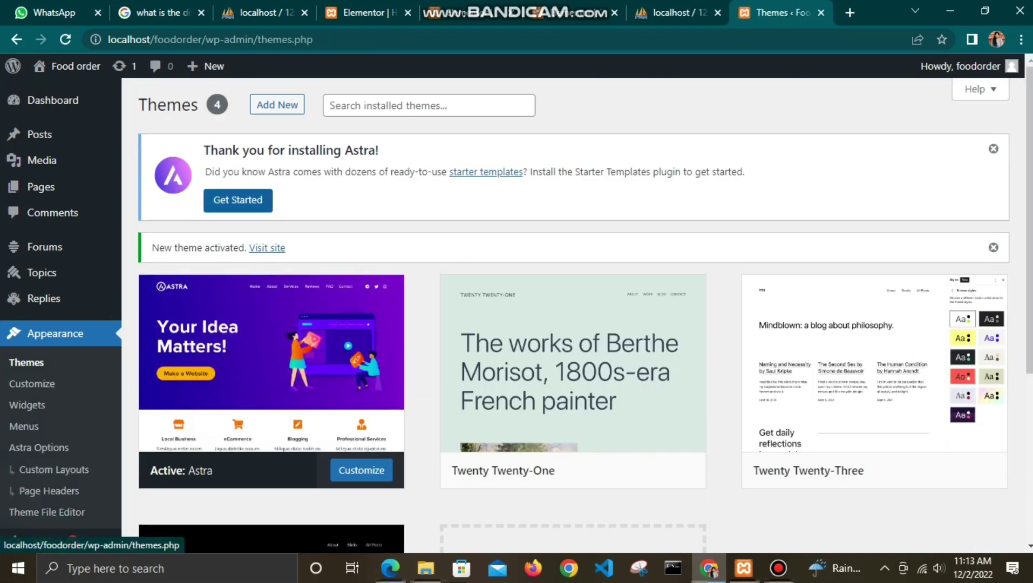
pyautogui.click(237, 200)
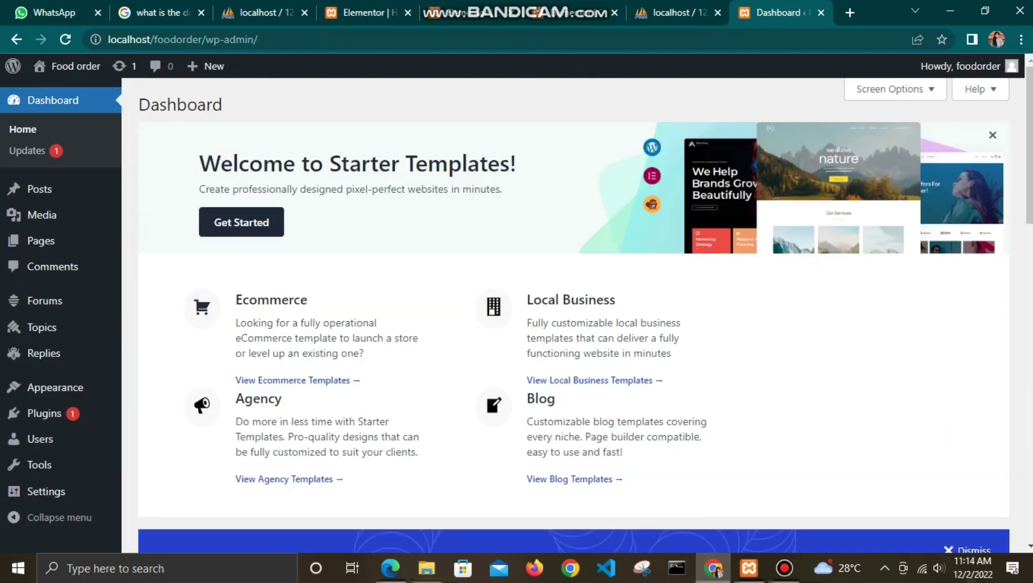
# Step: Go to Appearance > Astra Options and launch the library via See Library
pyautogui.click(55, 386)
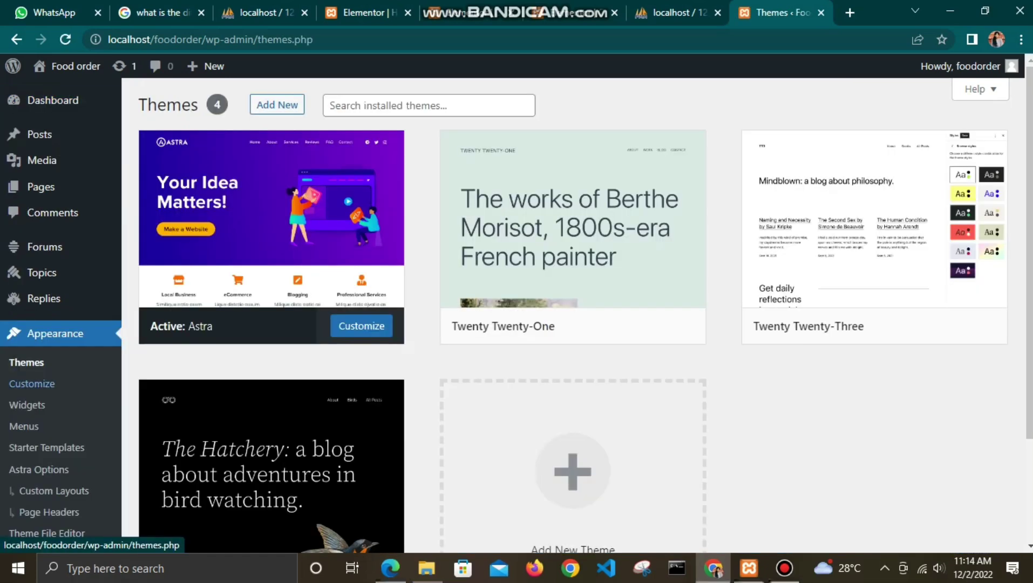
pyautogui.click(40, 469)
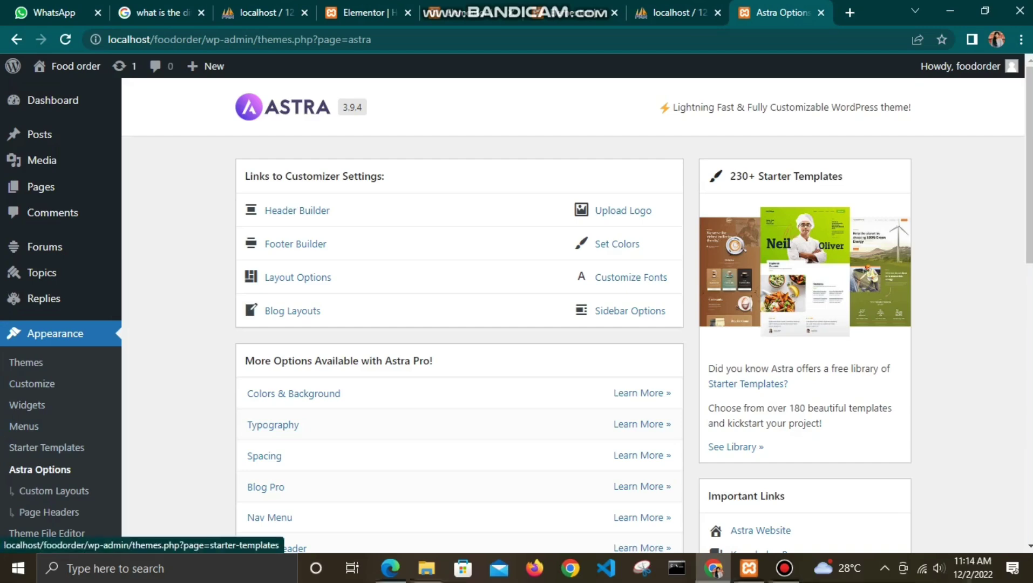
pyautogui.click(735, 446)
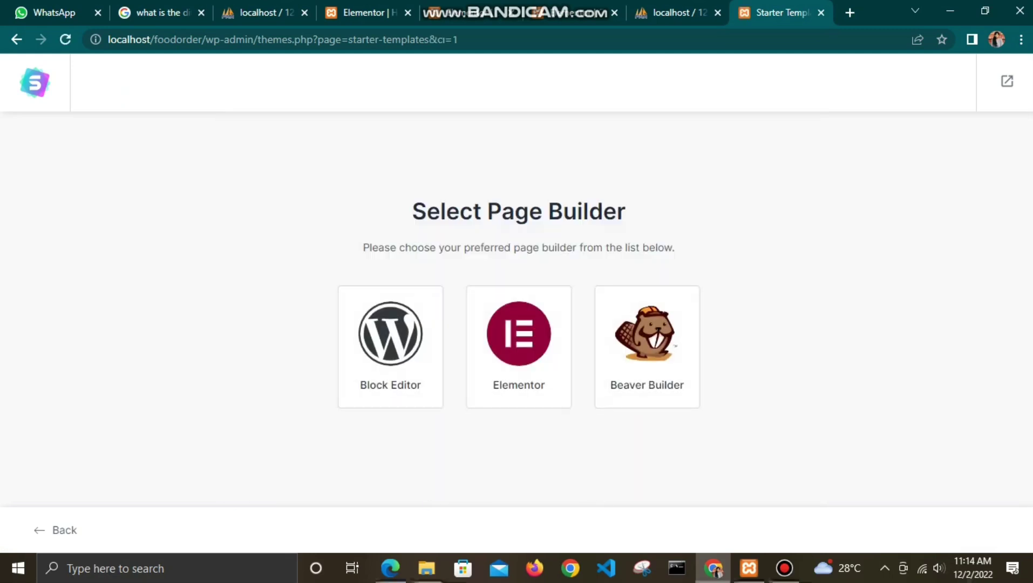
# Step: Choose Elementor as the page builder, then back out of the logo setup step
pyautogui.click(518, 346)
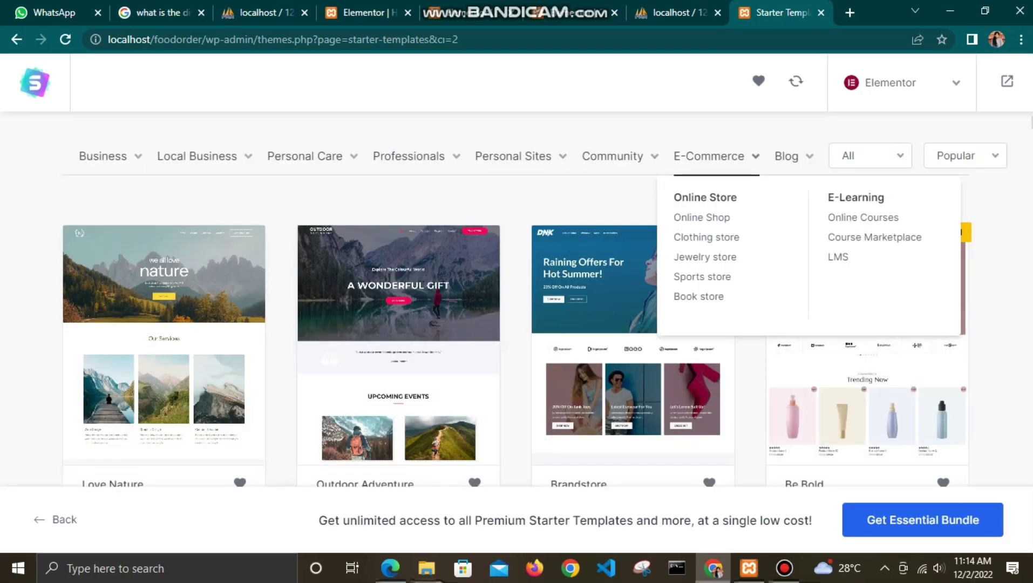
pyautogui.moveTo(790, 158)
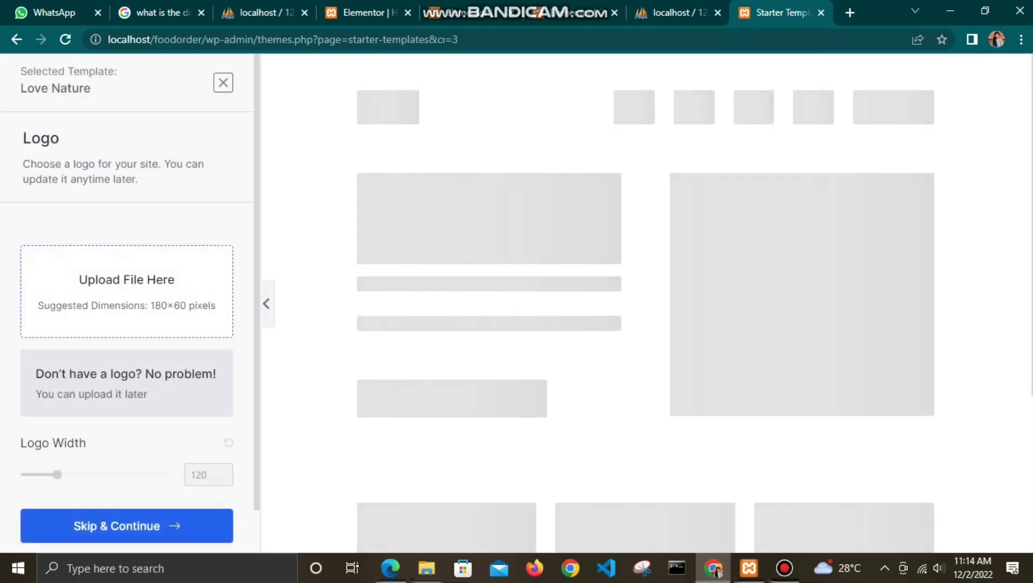
pyautogui.hotkey('alt', 'Left')
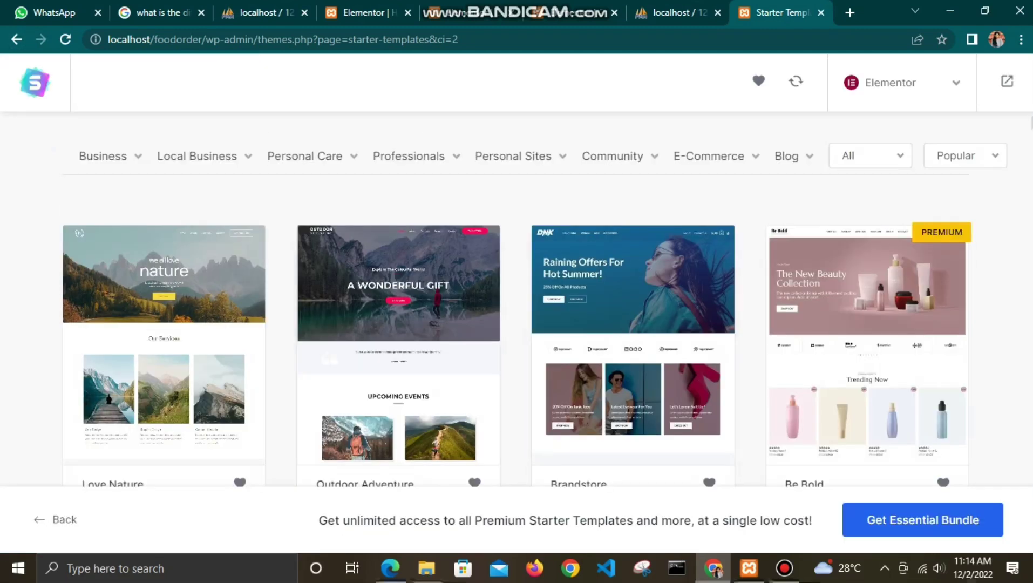
# Step: Browse the starter template list for the Love Nature template while the import runs
pyautogui.scroll(-5, 517, 297)
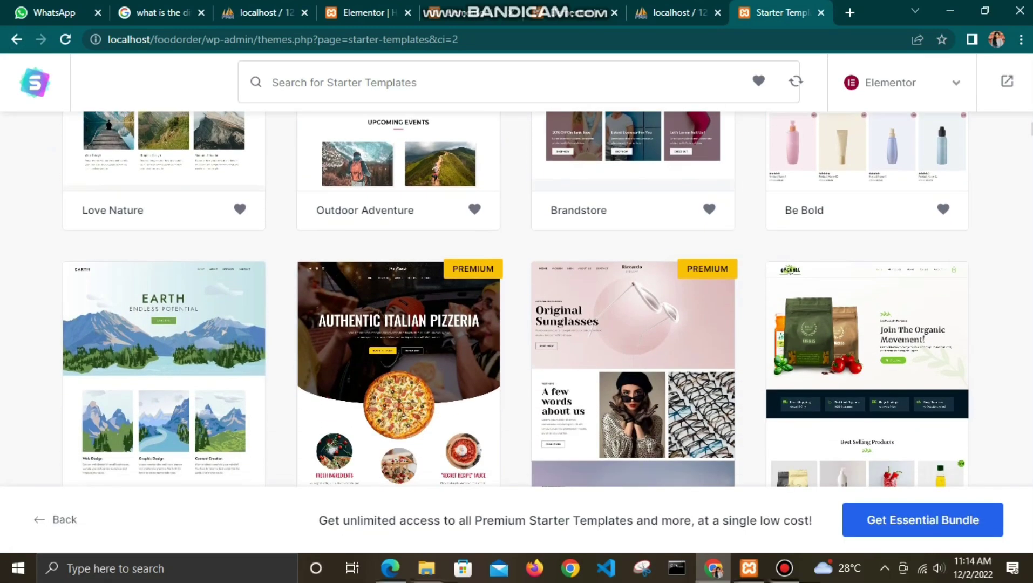
pyautogui.scroll(-4, 516, 297)
pyautogui.scroll(-3, 516, 297)
pyautogui.scroll(-2, 516, 297)
pyautogui.scroll(7, 517, 296)
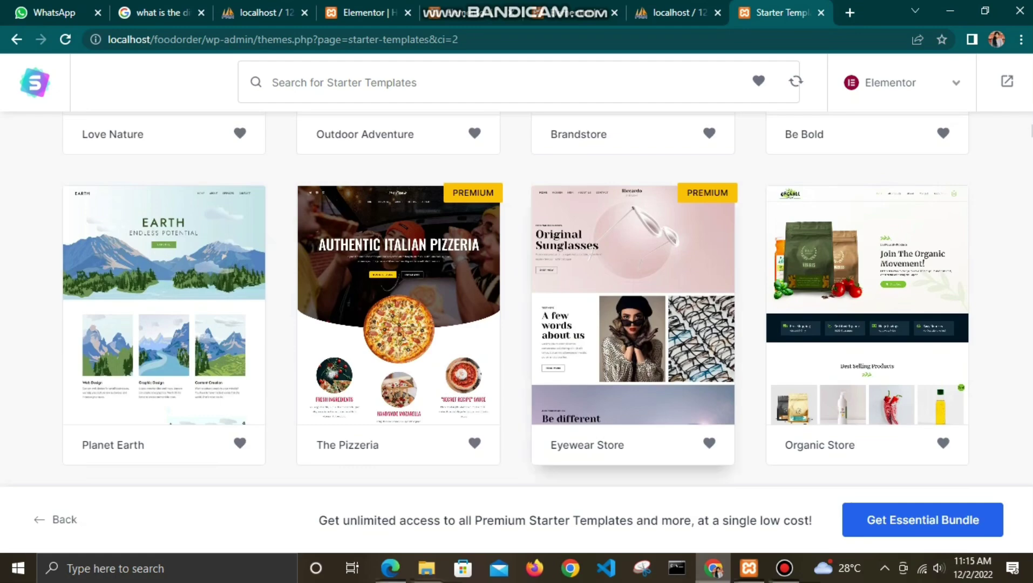
pyautogui.scroll(4, 517, 296)
pyautogui.scroll(-15, 516, 297)
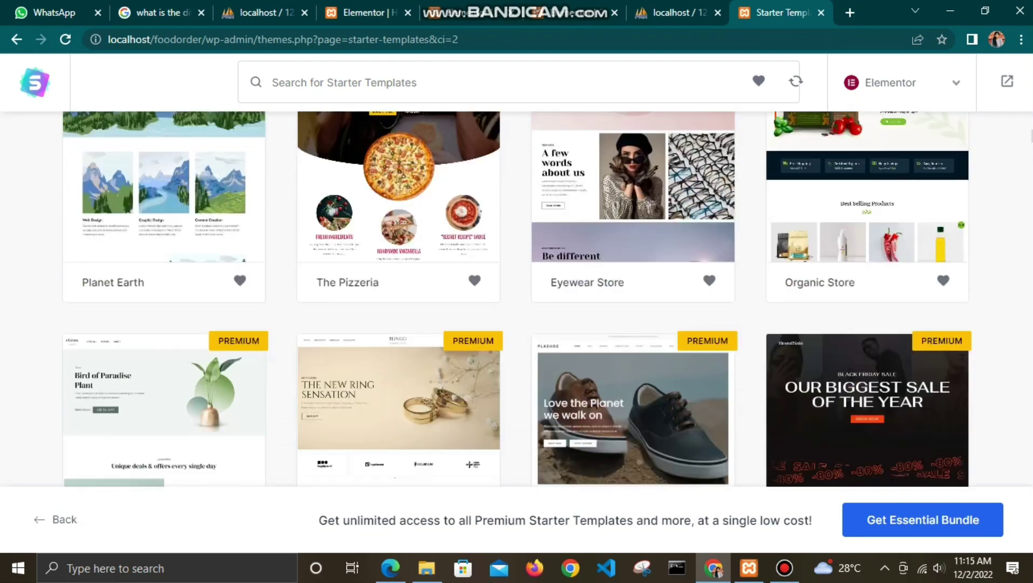
pyautogui.scroll(-8, 516, 296)
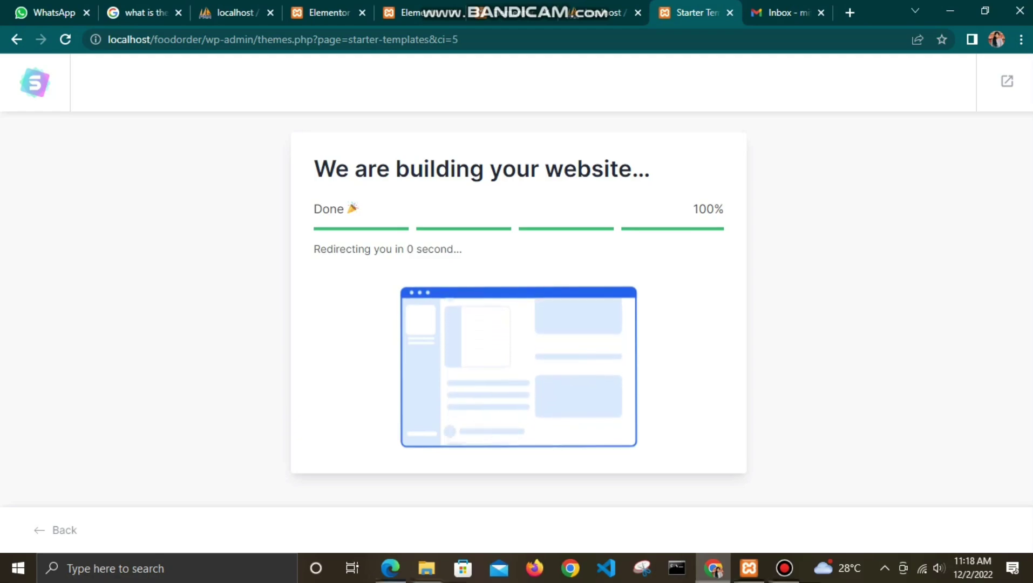
# Step: Open the finished website in a new tab from the Congratulations page
pyautogui.scroll(-3, 755, 313)
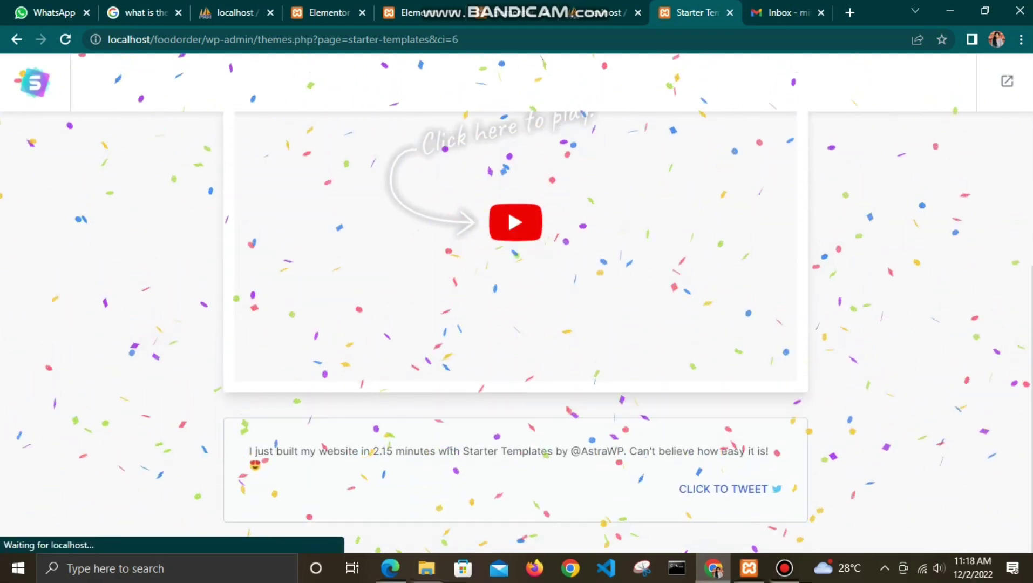
pyautogui.scroll(4, 515, 324)
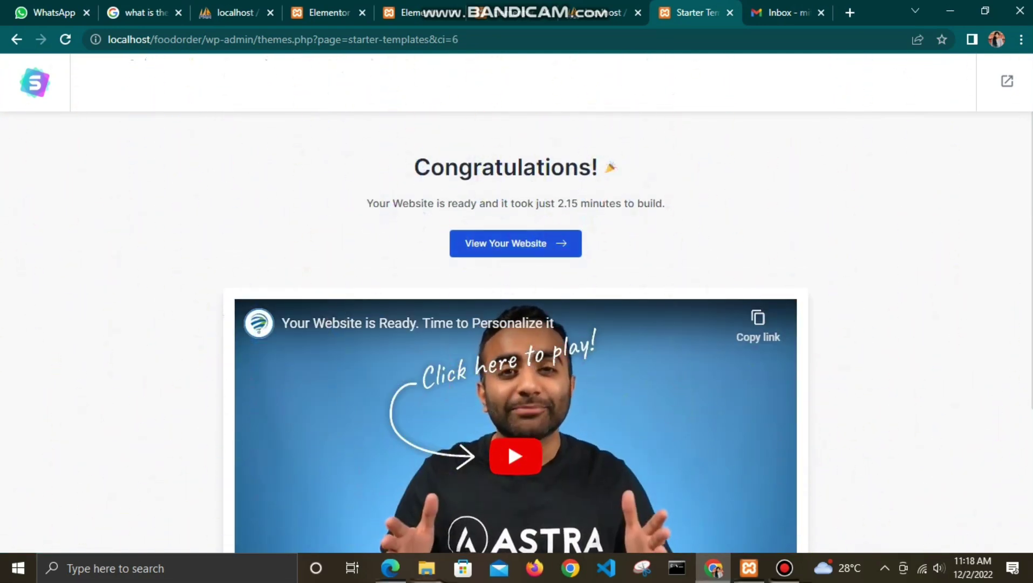
pyautogui.click(515, 243)
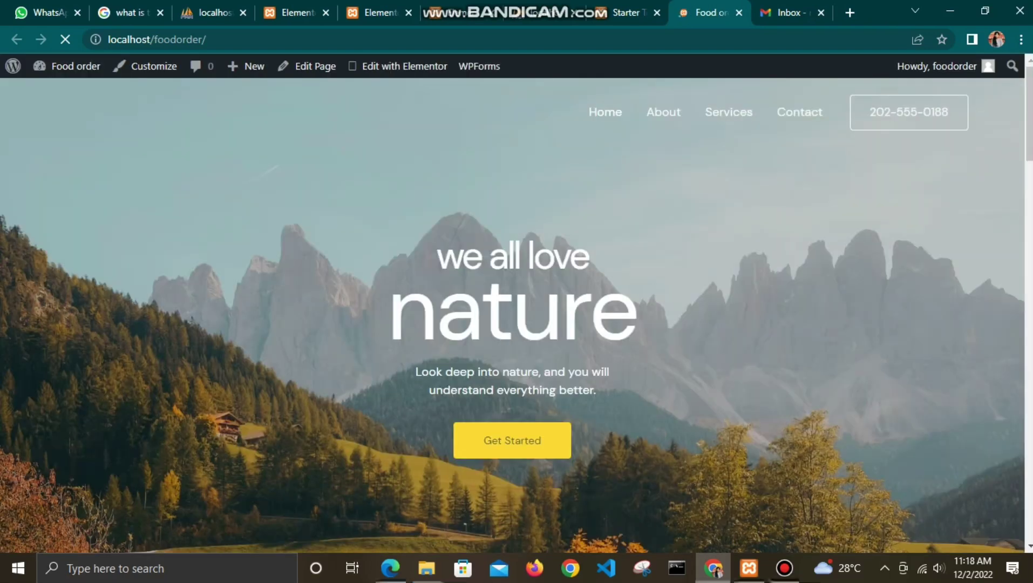
# Step: Review the Love Nature hero, Our Services and Questions sections, then launch Customize
pyautogui.scroll(-10, 512, 315)
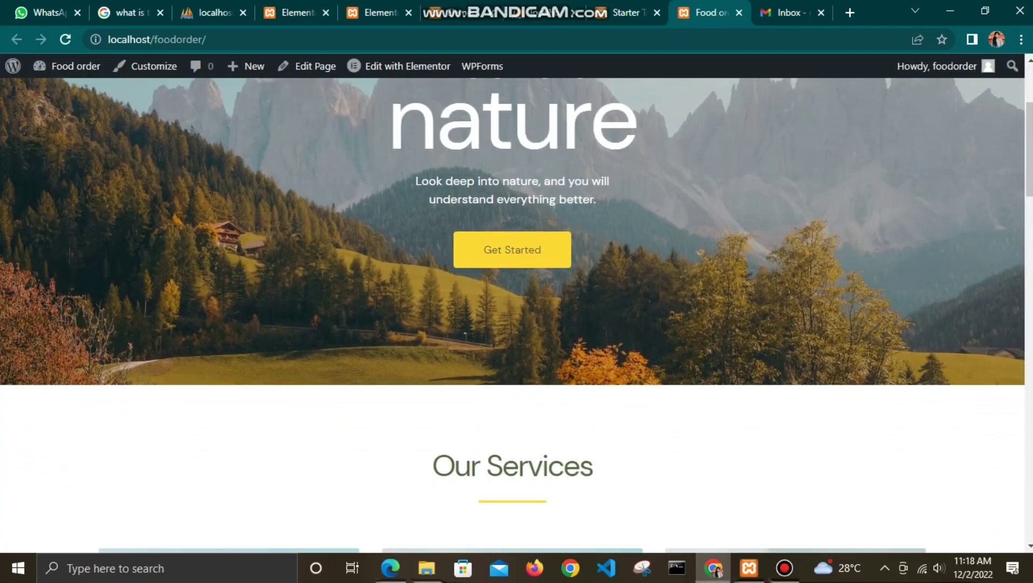
pyautogui.scroll(-10, 513, 316)
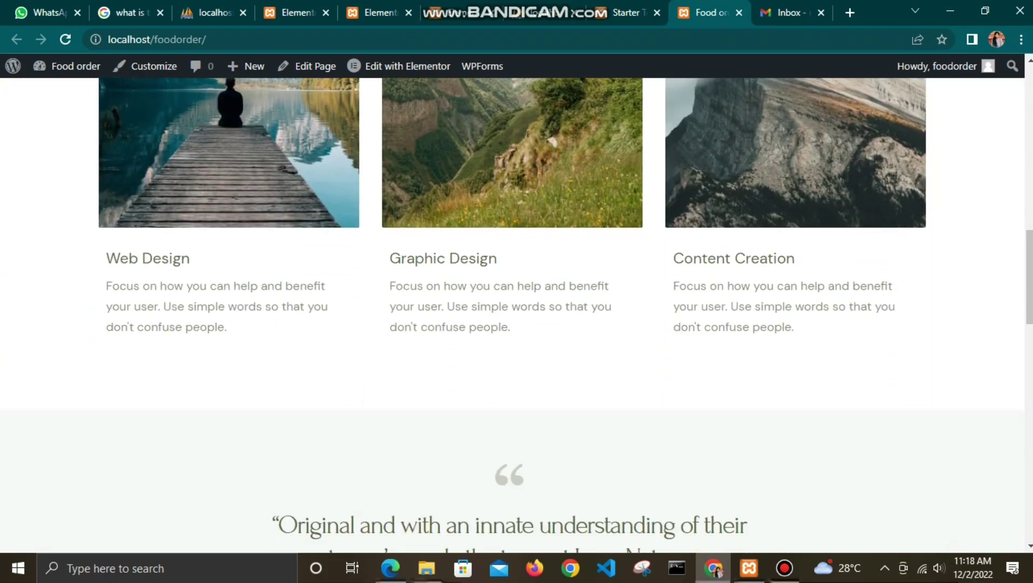
pyautogui.scroll(-10, 513, 316)
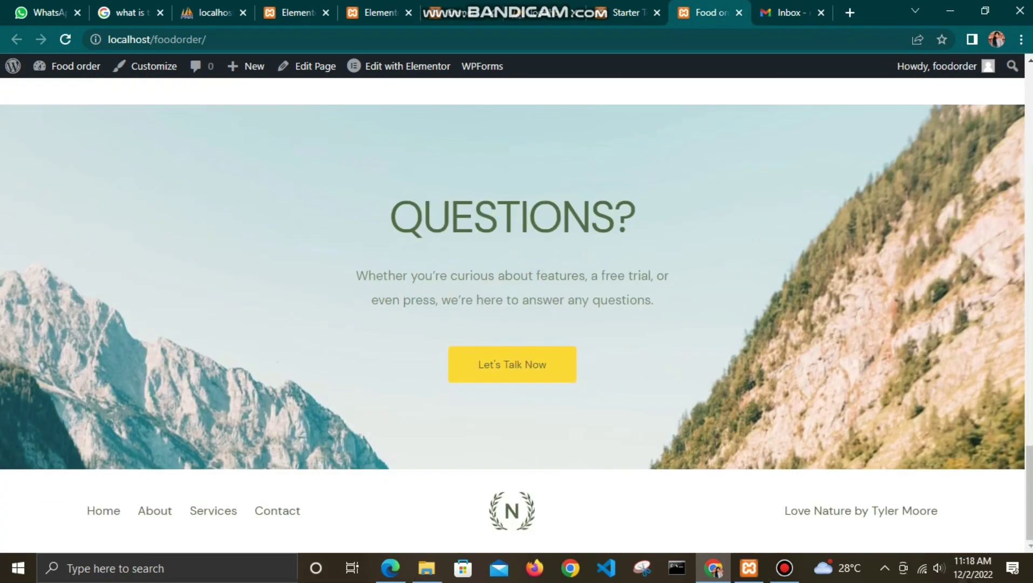
pyautogui.scroll(5, 512, 315)
pyautogui.press('Home')
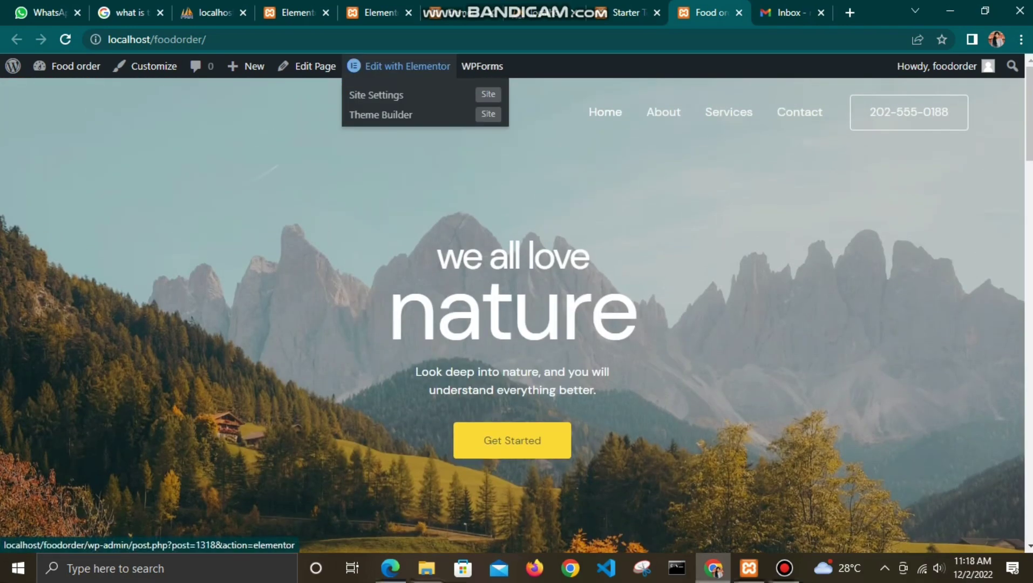
pyautogui.click(144, 66)
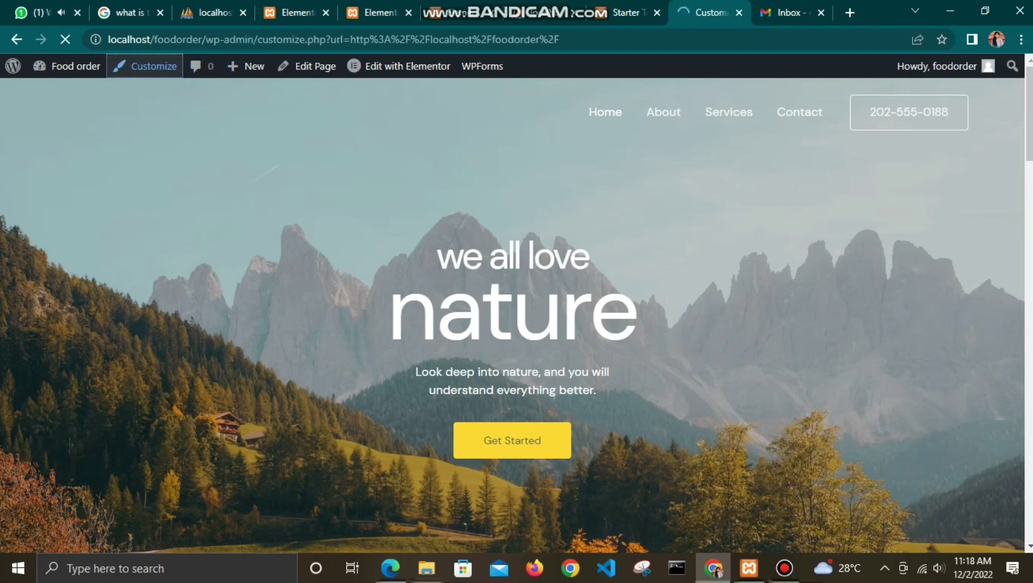
# Step: In Elementor's editor, change the hero heading word 'nature' to 'Food'
pyautogui.click(407, 66)
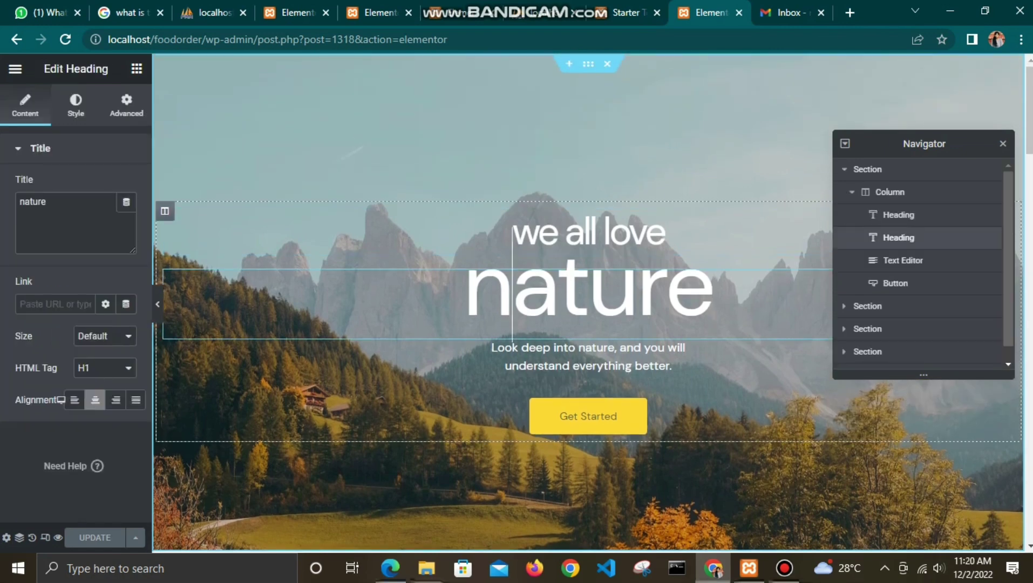
pyautogui.hotkey('shift', 'Left')
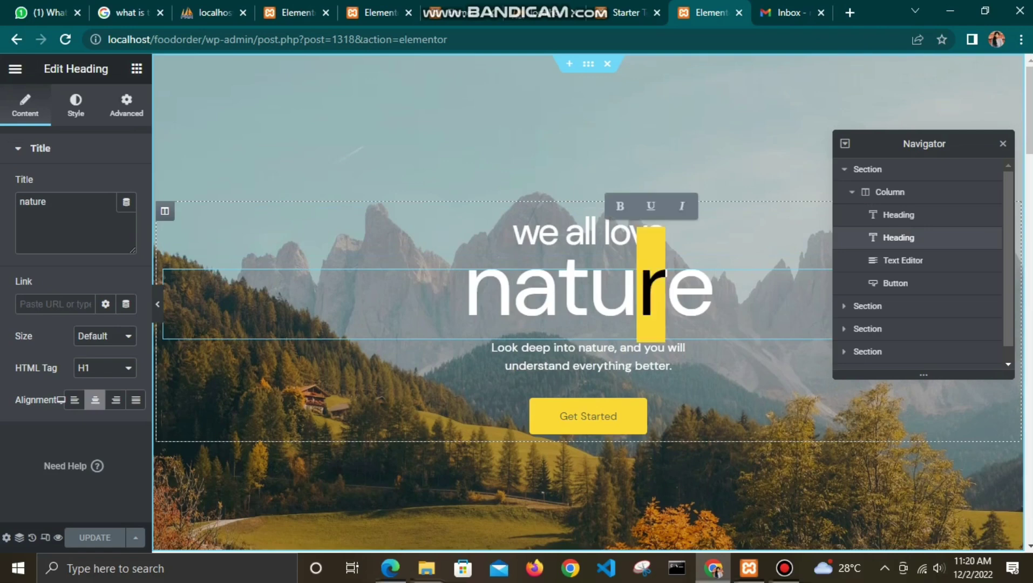
pyautogui.click(465, 291)
pyautogui.click(898, 215)
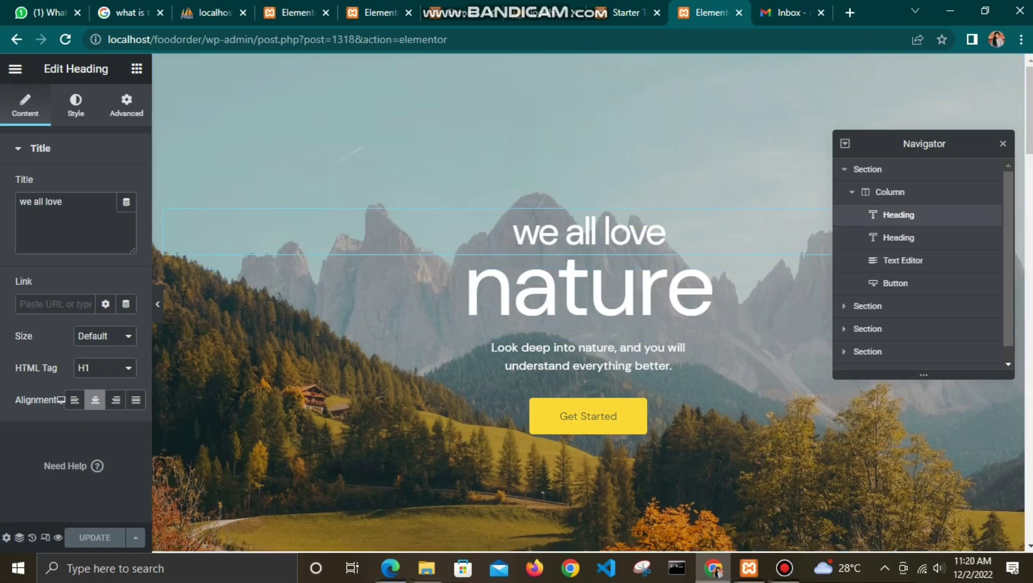
pyautogui.moveTo(59, 201); pyautogui.dragTo(20, 202)
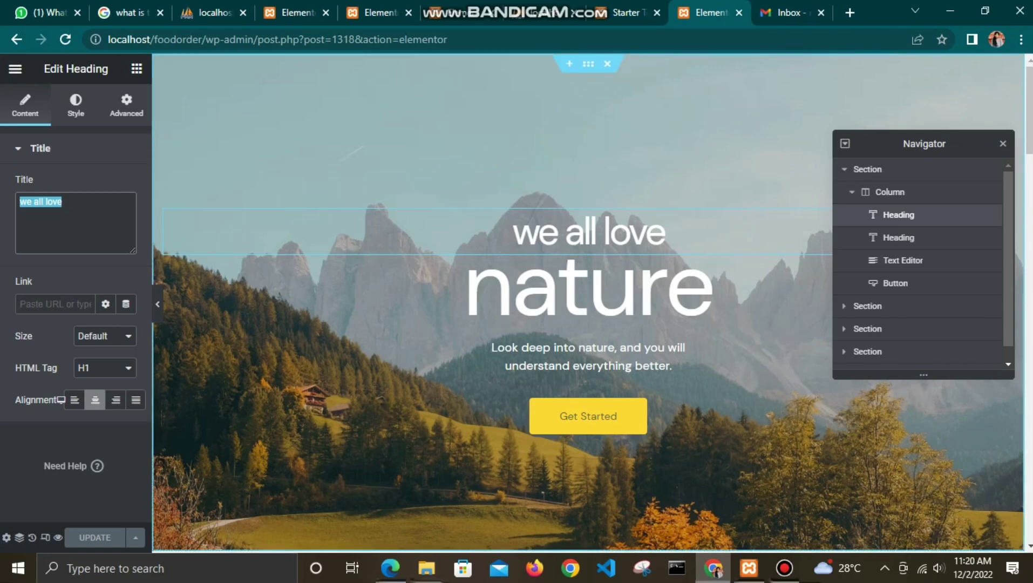
pyautogui.click(588, 291)
pyautogui.doubleClick(32, 201)
pyautogui.write('F')
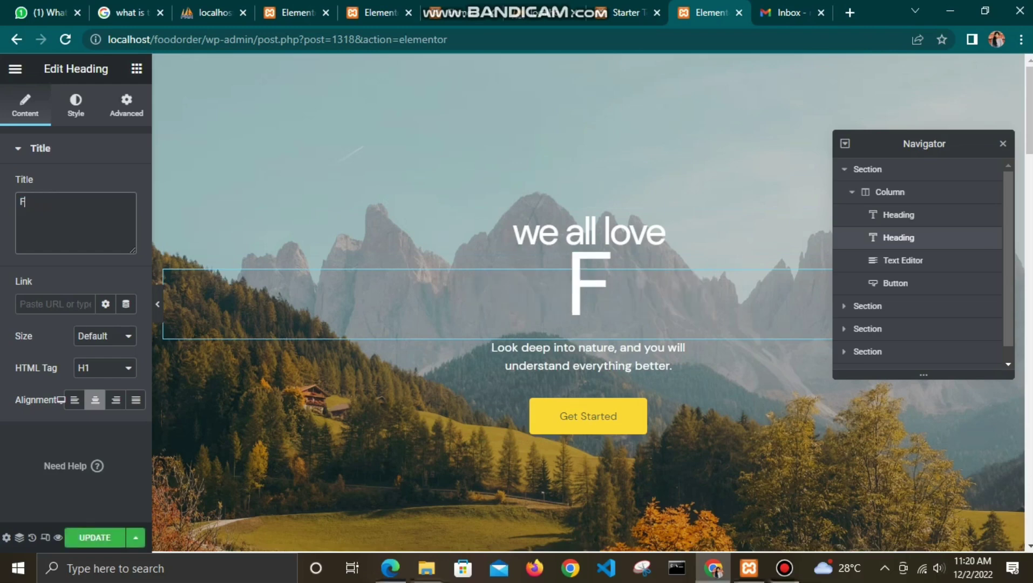
pyautogui.write('oo')
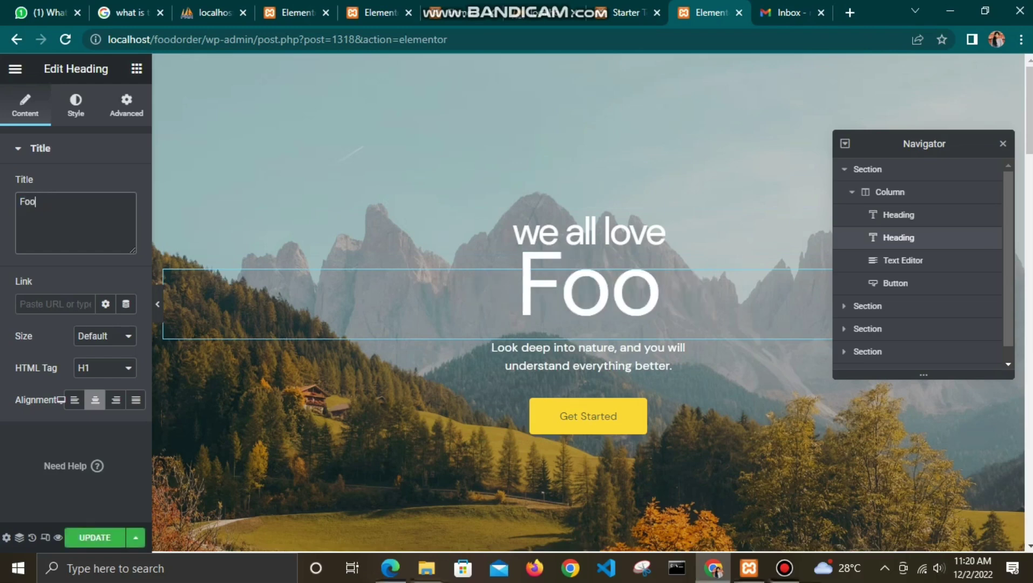
pyautogui.write('d')
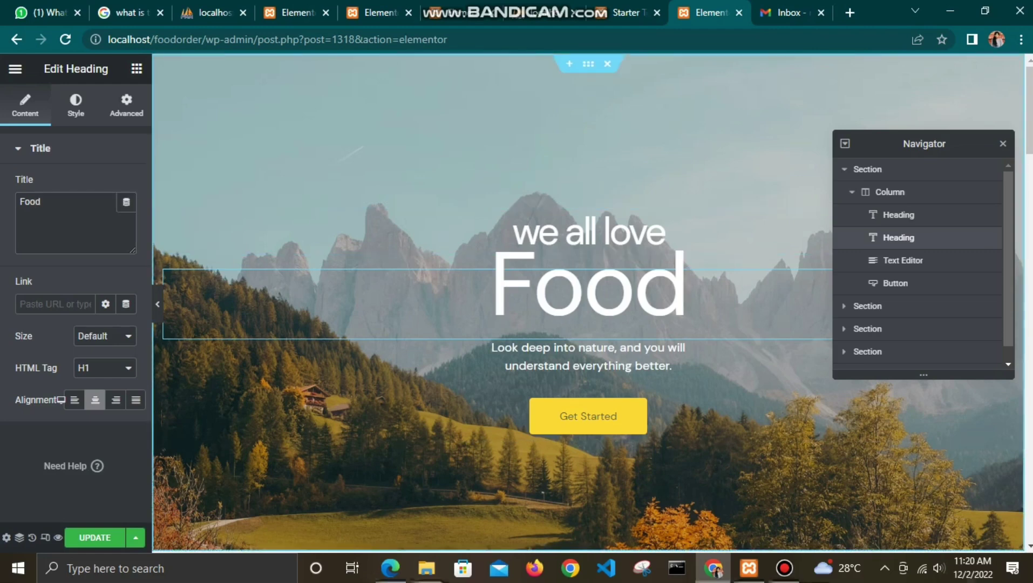
# Step: Set the hero heading's title text to 'ORDER NOW'
pyautogui.click(40, 148)
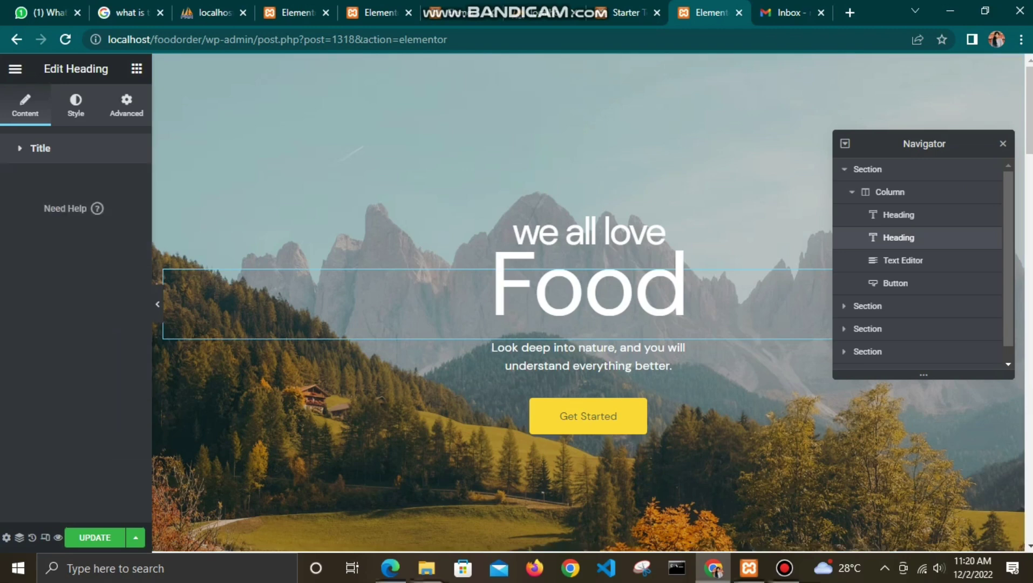
pyautogui.click(40, 148)
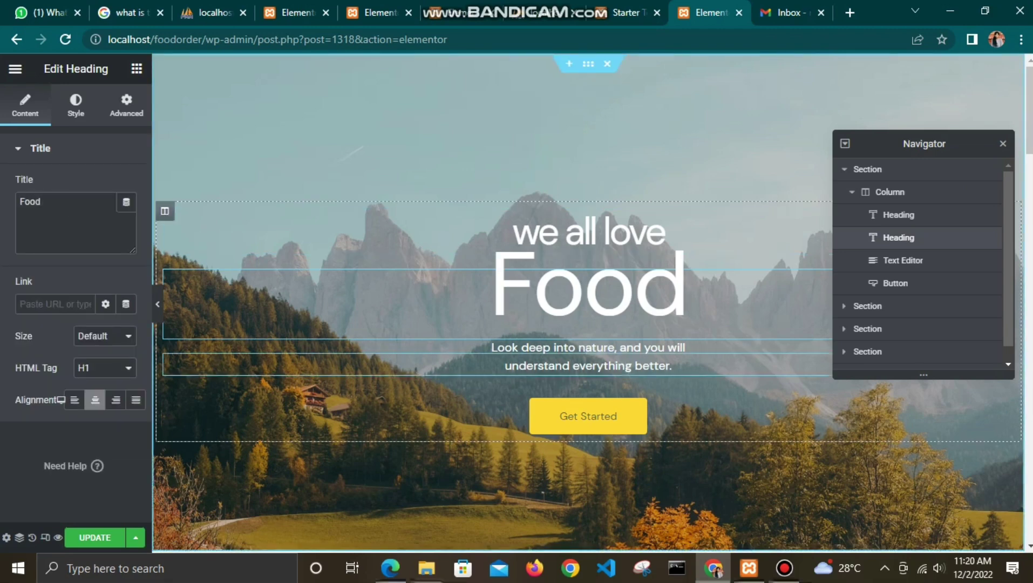
pyautogui.click(588, 415)
pyautogui.click(898, 238)
pyautogui.write('ORDER')
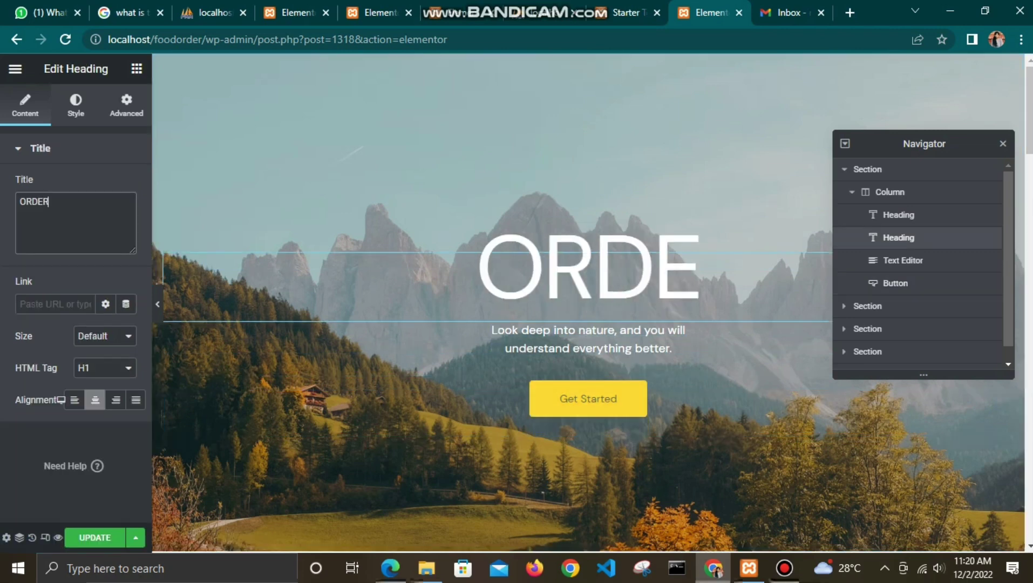